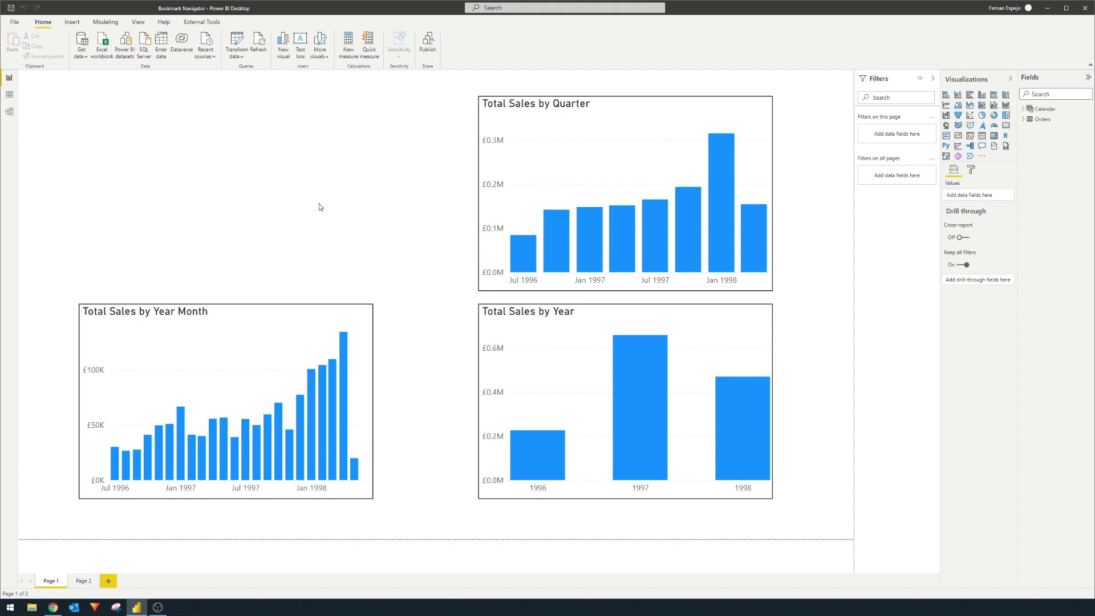
- Review the Calendar table's data, move the Orders card beside Calendar in the model diagram, and return to the report
click(9, 98)
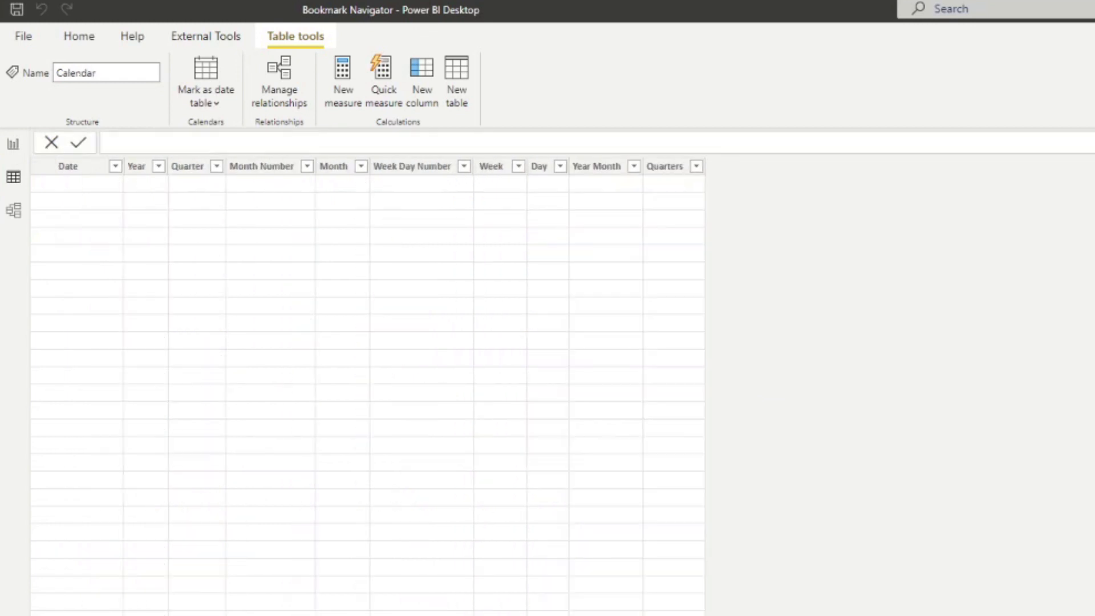
click(14, 213)
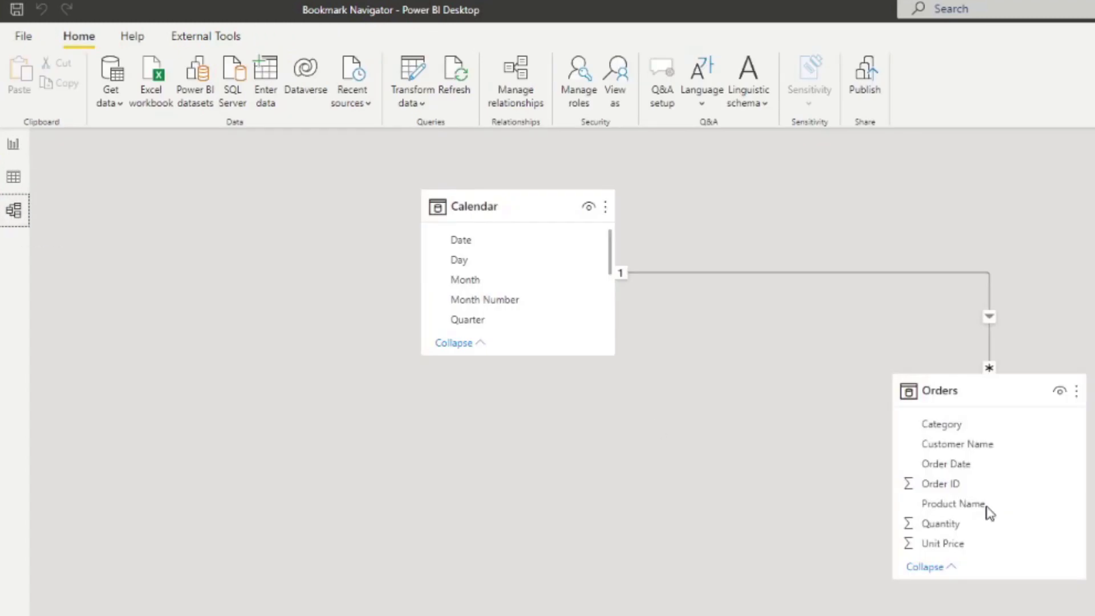
drag(993, 394, 748, 418)
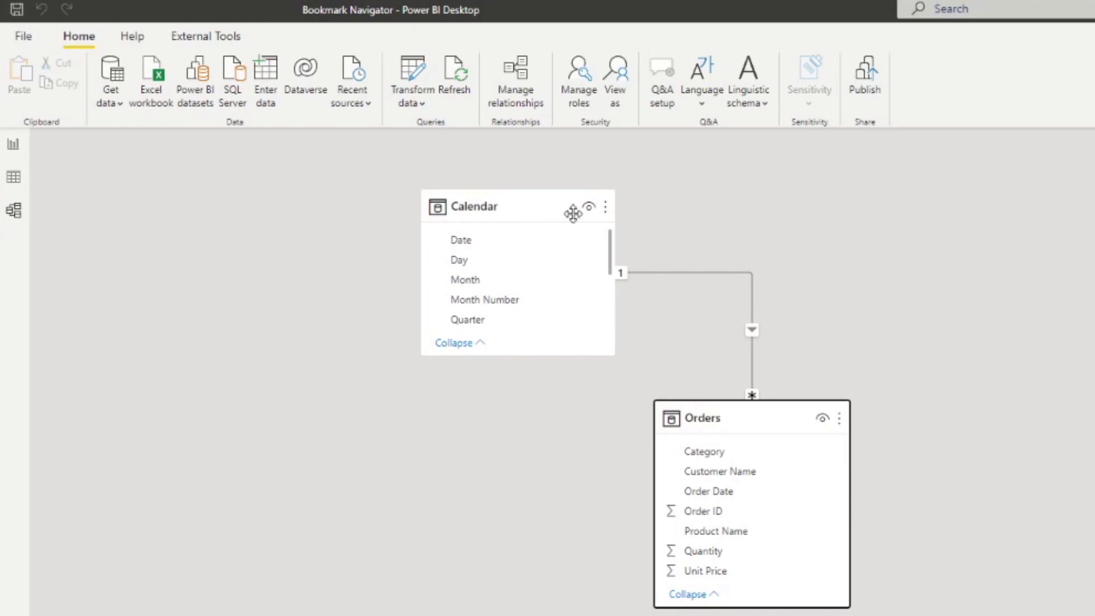
click(6, 149)
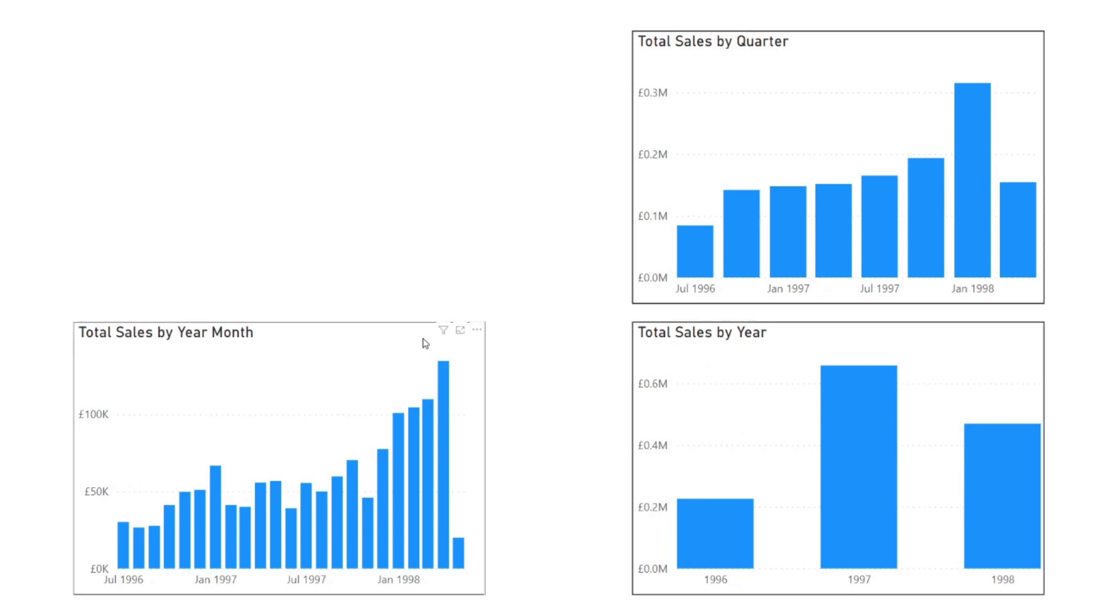
- Stack the Year Month, Year and Quarter sales charts on the same spot of the page
drag(423, 340, 672, 215)
drag(947, 401, 733, 271)
drag(814, 54, 599, 207)
click(531, 100)
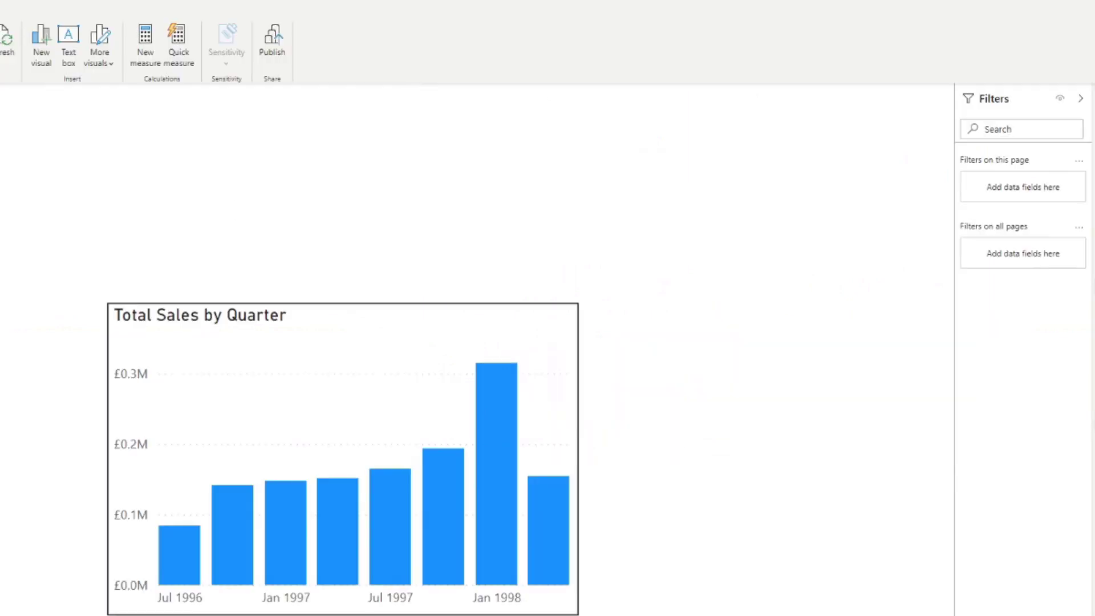
- Open the Bookmarks and Selection panes from the View tab
click(69, 2)
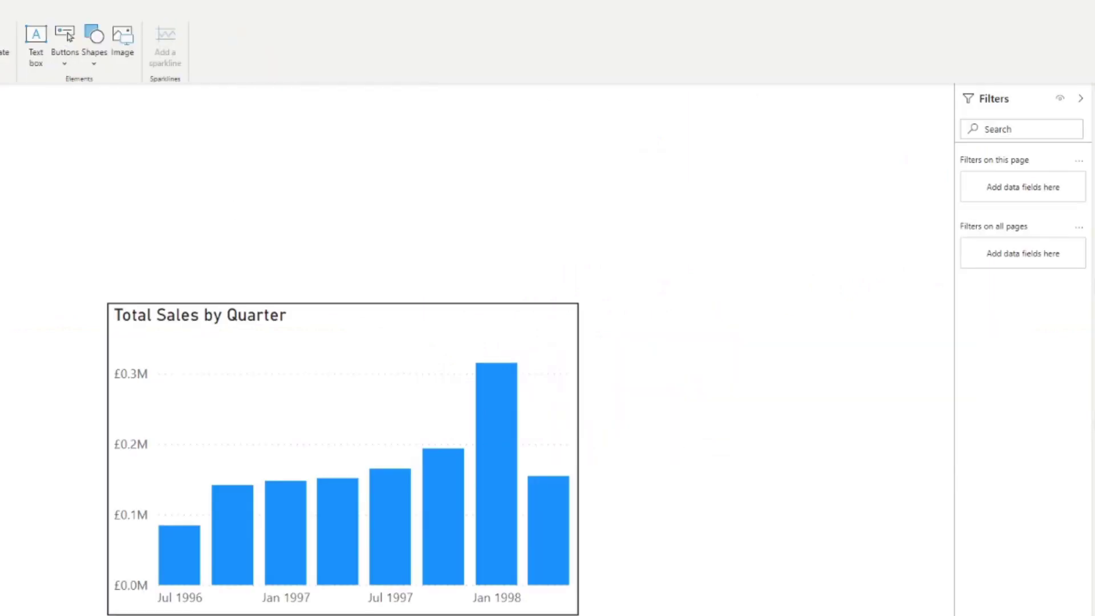
click(146, 2)
click(149, 38)
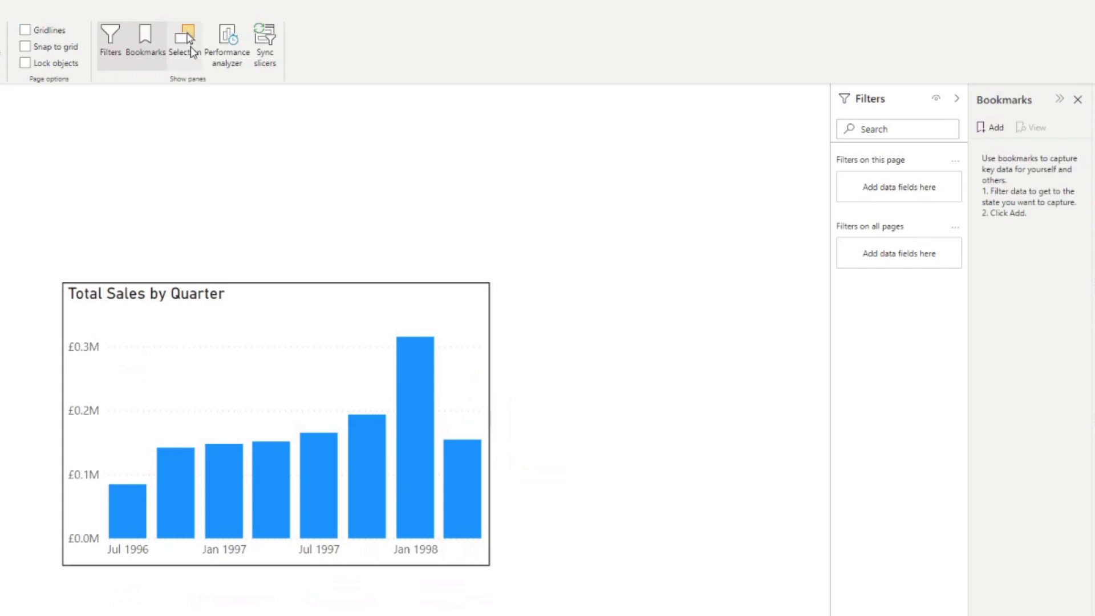
click(186, 41)
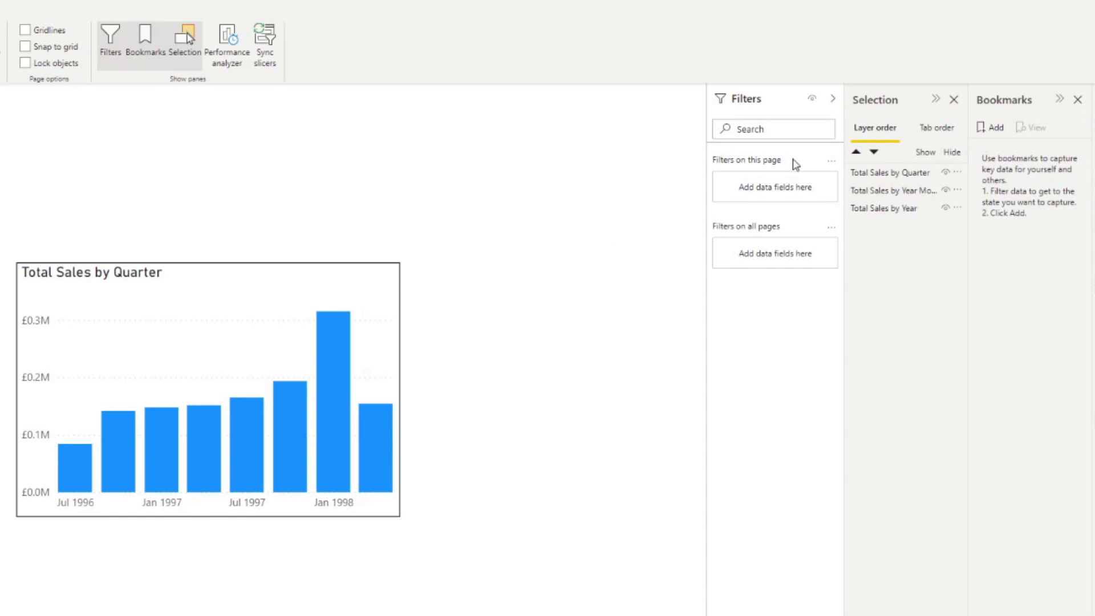
- Hide the Quarter and Year Month charts and save a bookmark named Year
click(946, 172)
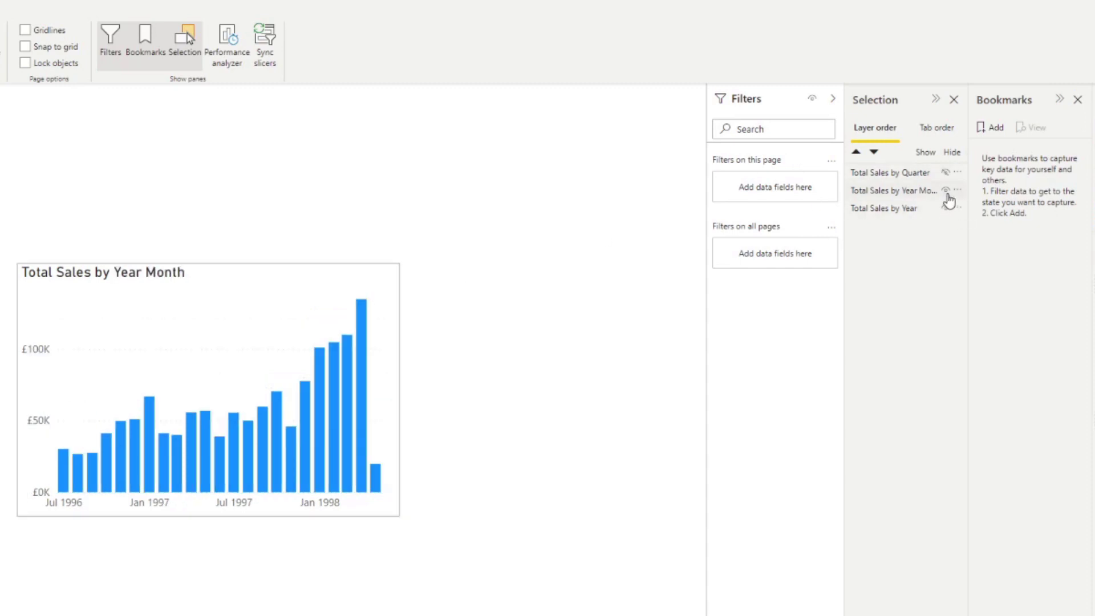
click(946, 190)
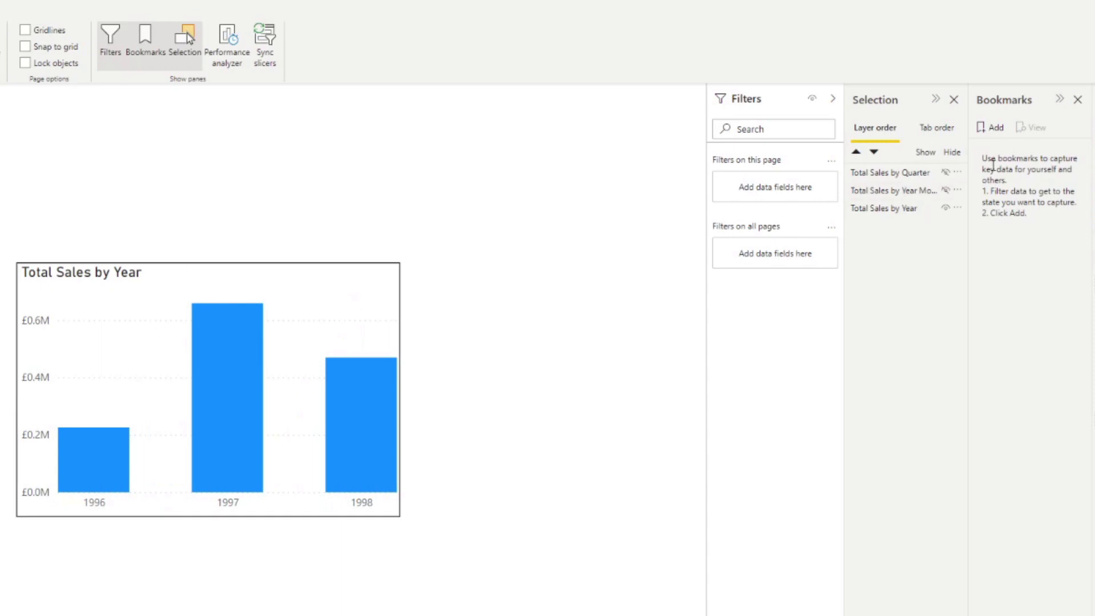
click(997, 137)
double_click(1006, 150)
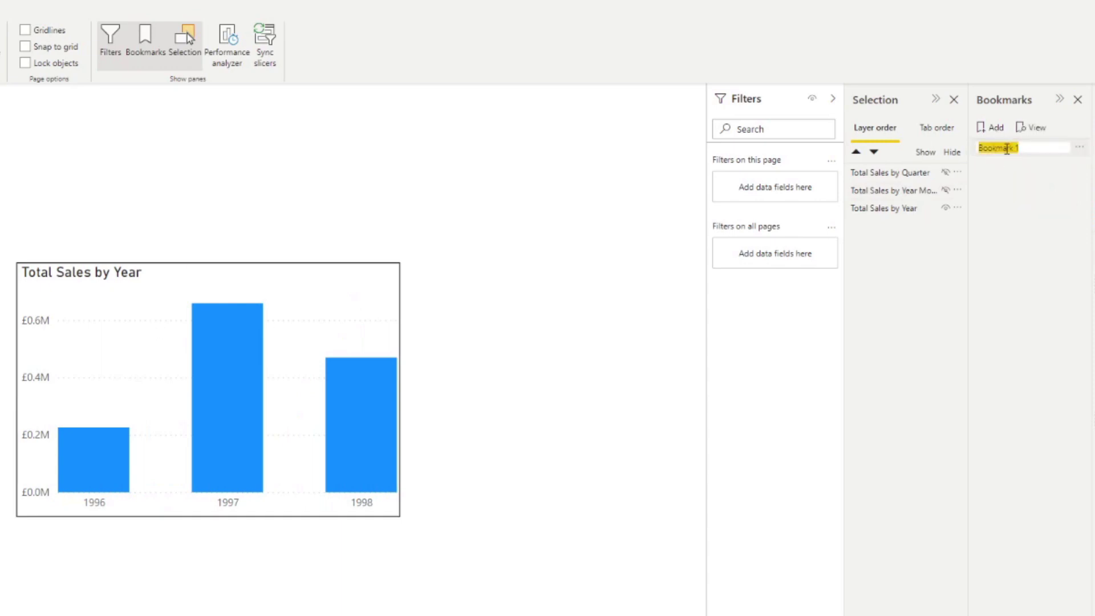
text(Year)
key(Return)
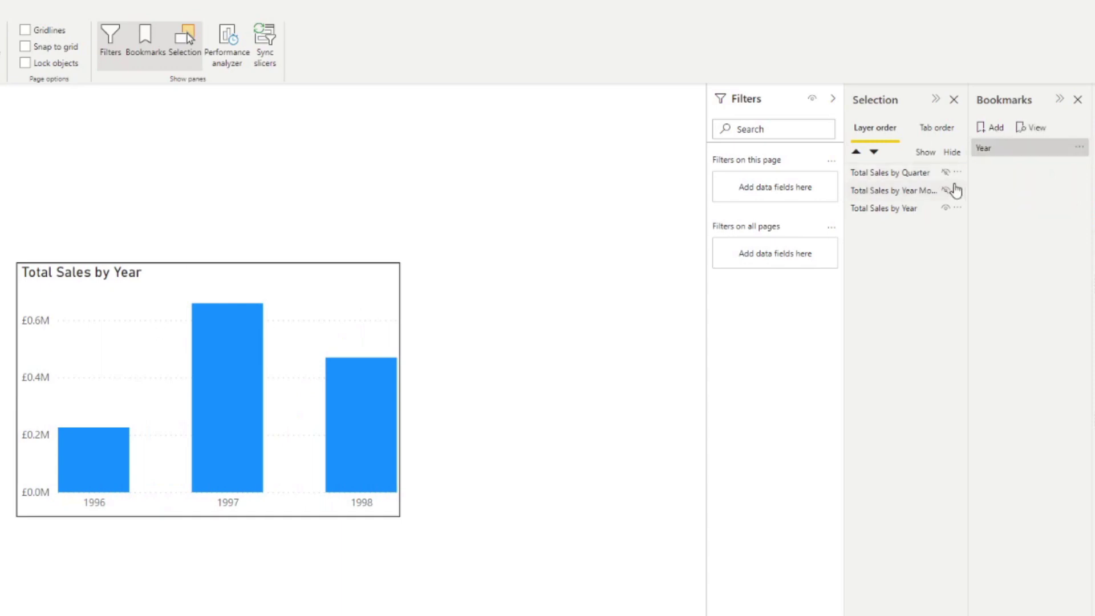
- Show only the Quarter chart and save it as a bookmark named Quarter
click(947, 207)
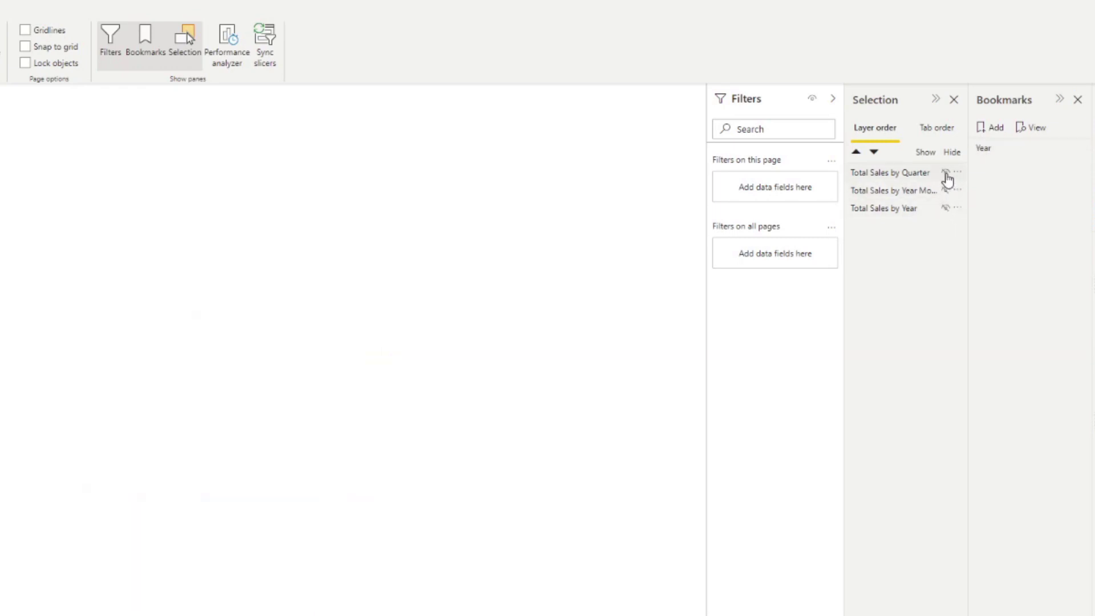
click(947, 173)
click(996, 137)
double_click(991, 166)
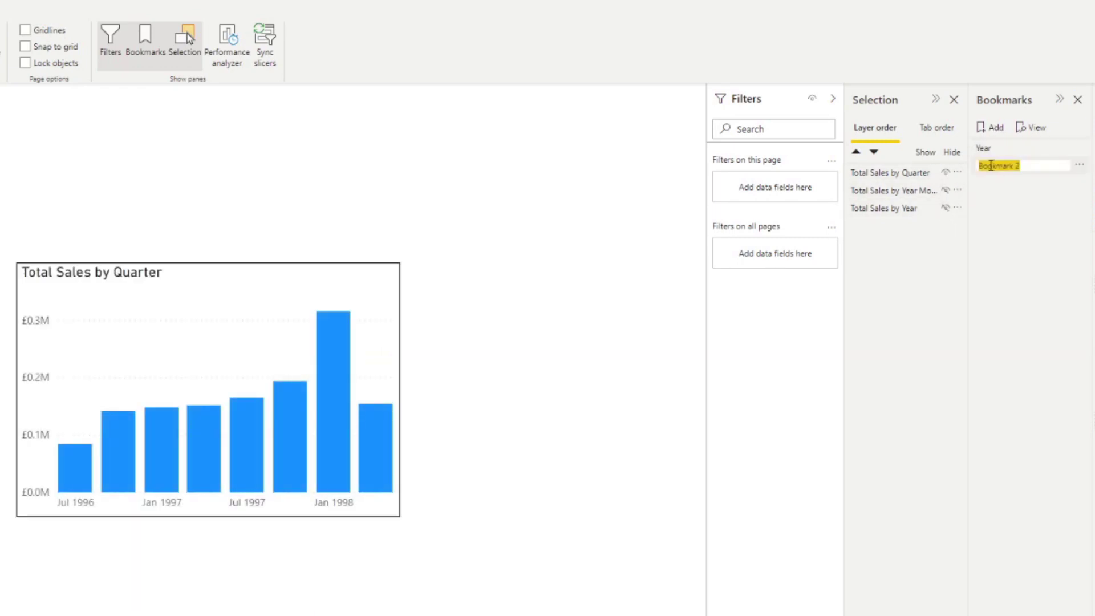
text(Quarter)
key(Return)
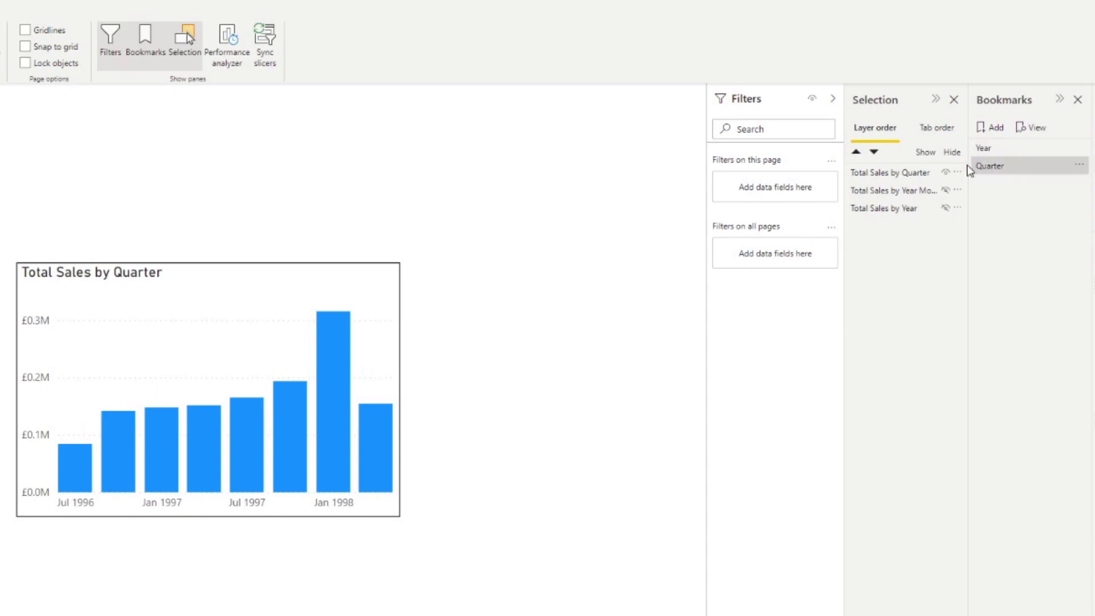
- Show only the Year Month chart and save it as a bookmark named Month
click(945, 174)
click(946, 190)
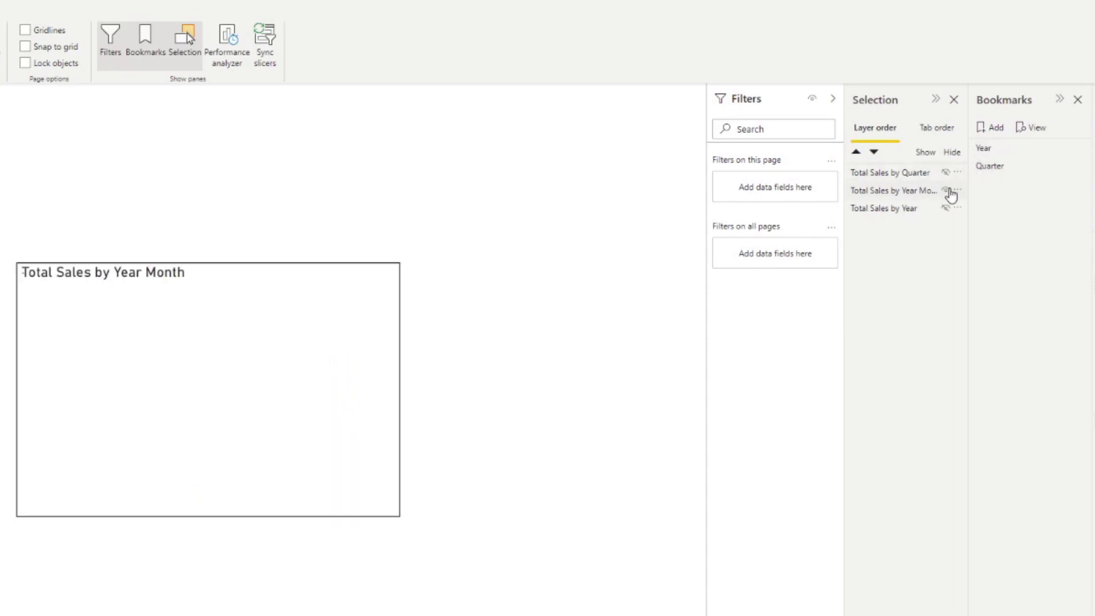
click(999, 137)
double_click(1002, 183)
text(Month)
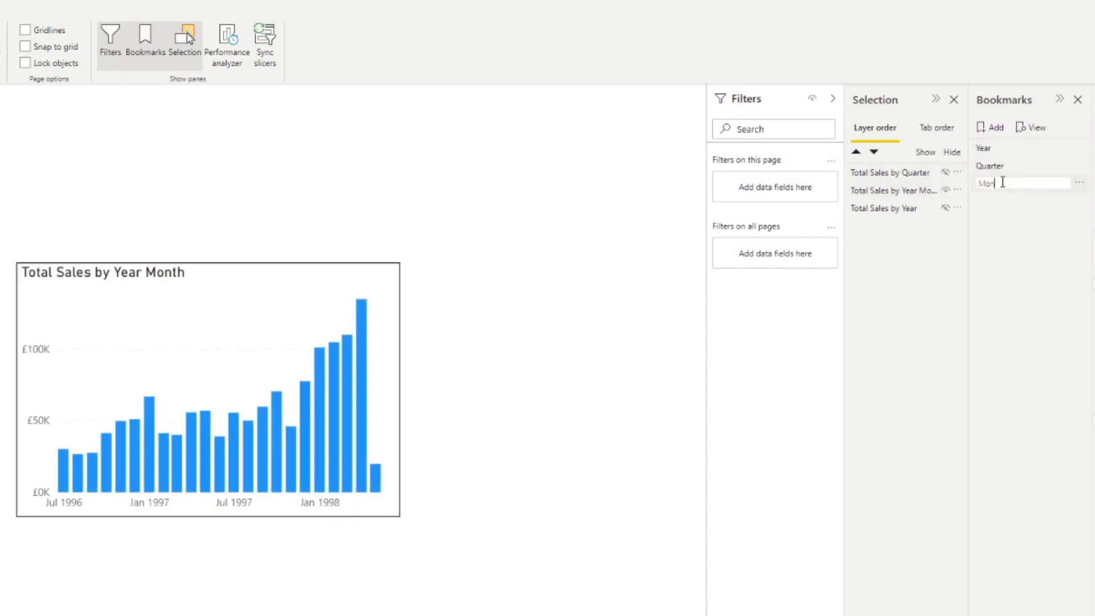
key(Return)
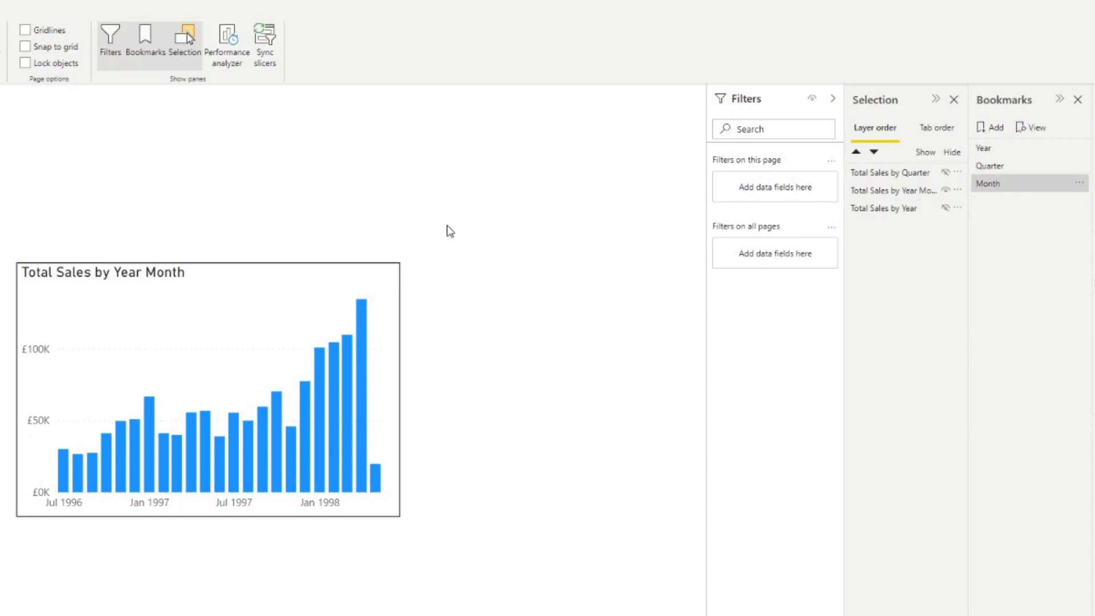
- Insert a blank button onto the report page and widen it slightly
scroll(189, 39, up, 3)
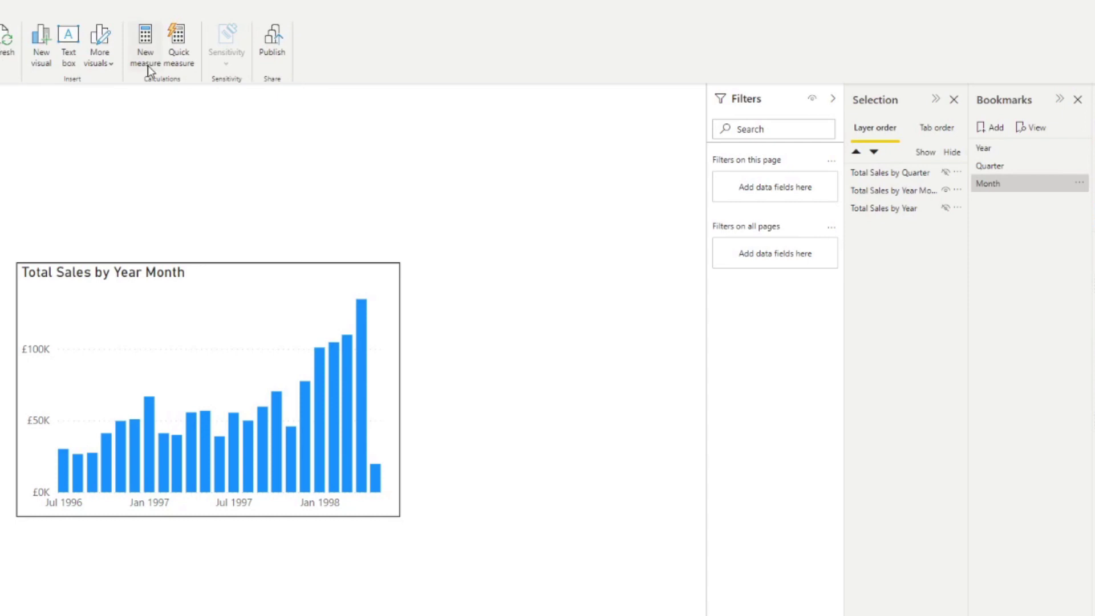
scroll(240, 29, down, 1)
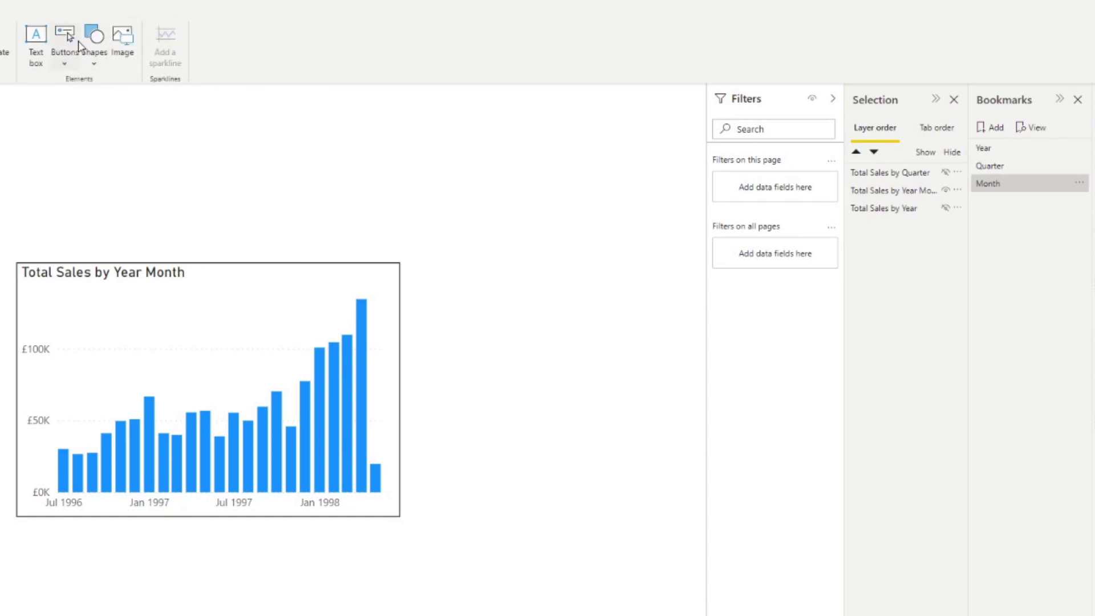
click(72, 39)
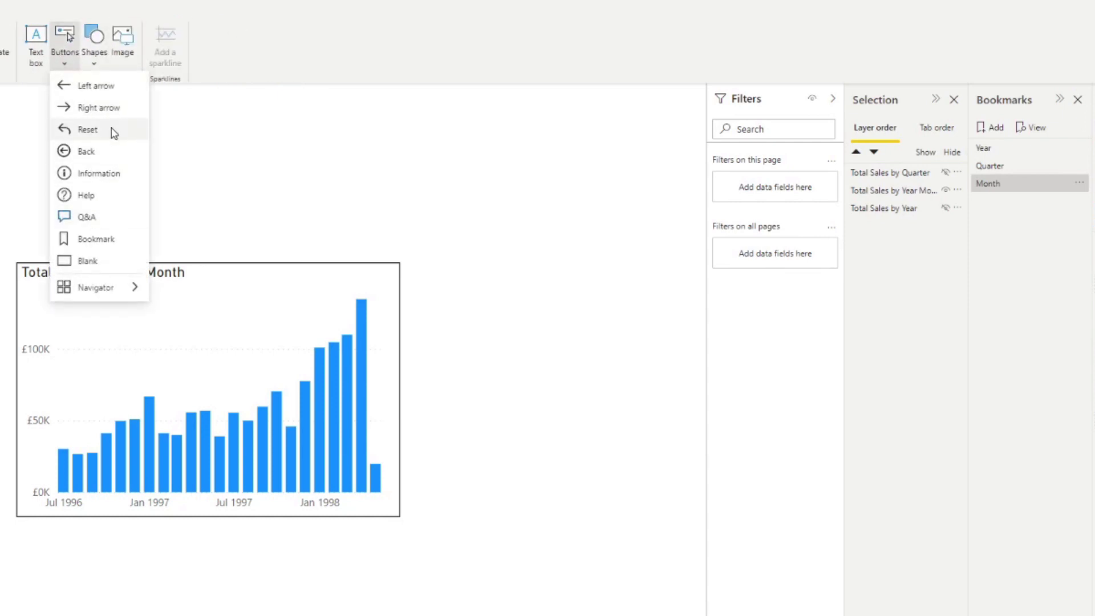
click(94, 260)
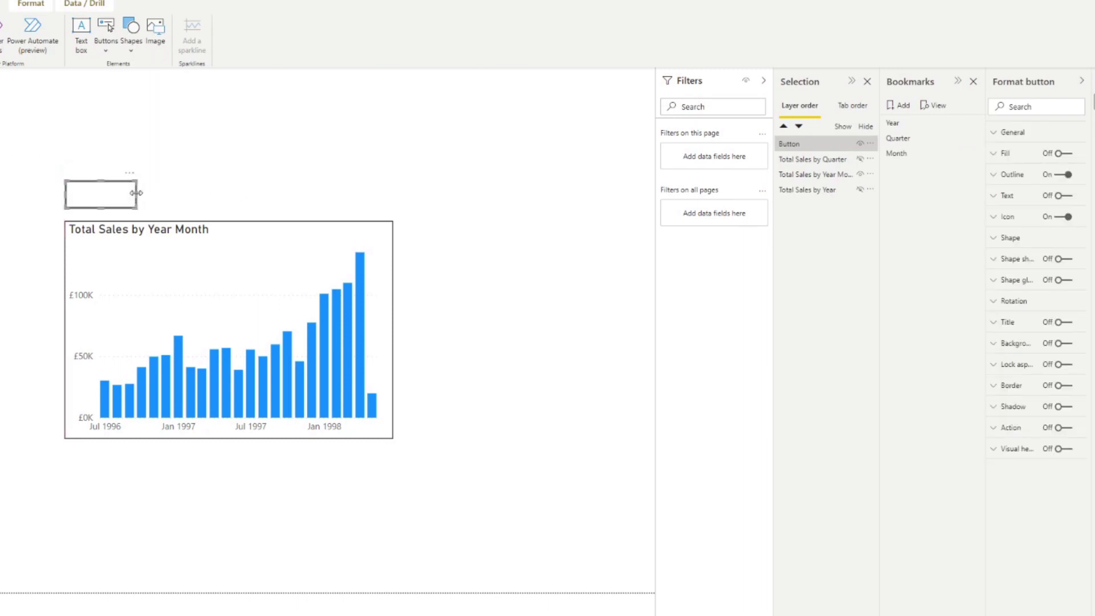
drag(136, 192, 145, 194)
- Turn on the button's text and label it Year
click(1059, 195)
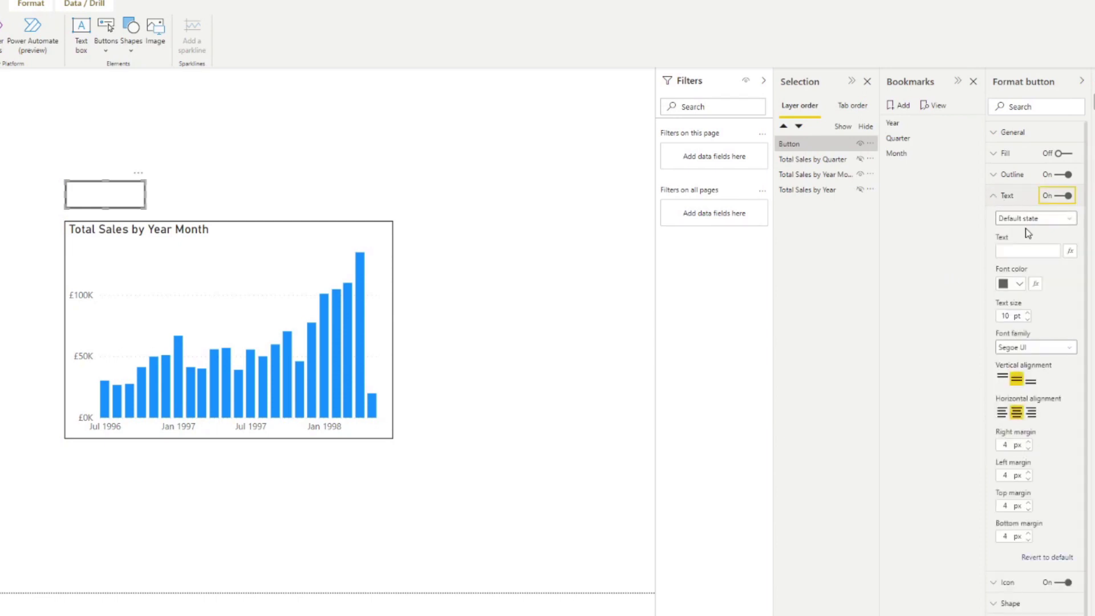
click(1024, 253)
text(Year)
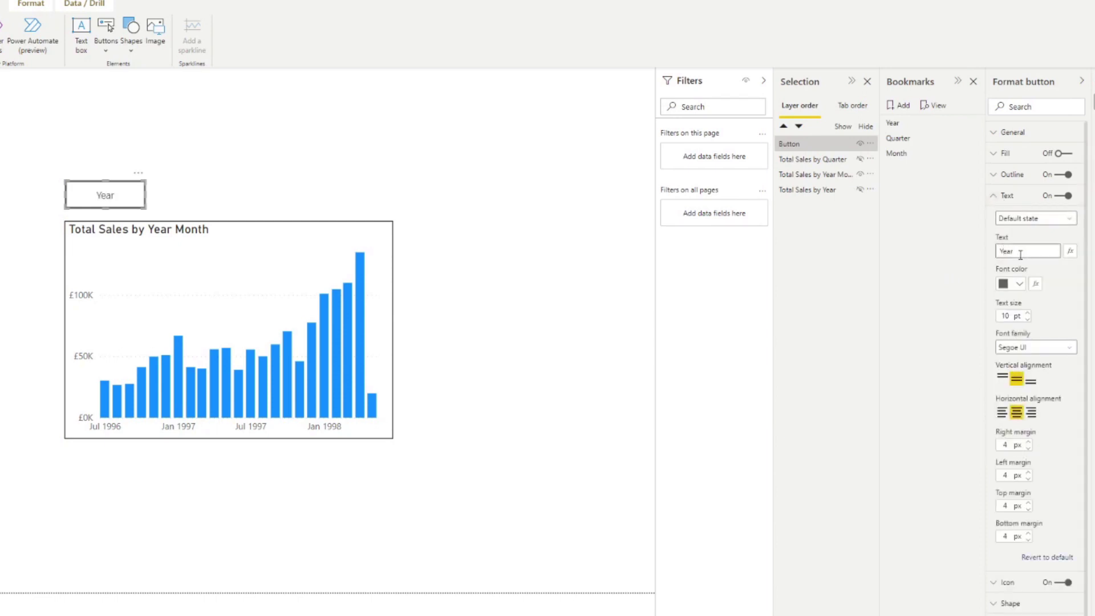
click(252, 197)
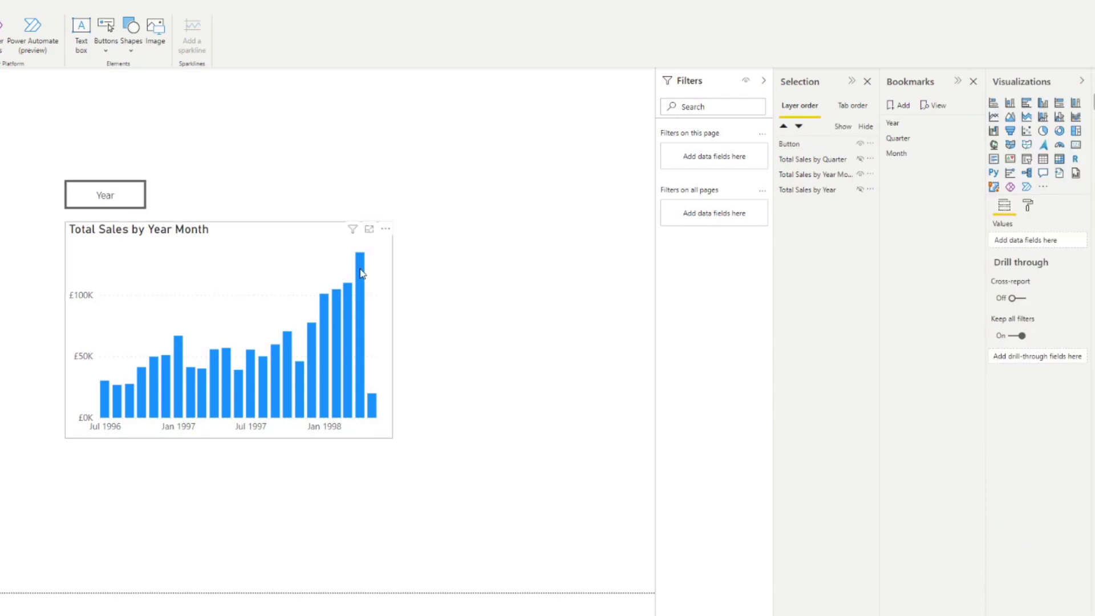
click(108, 196)
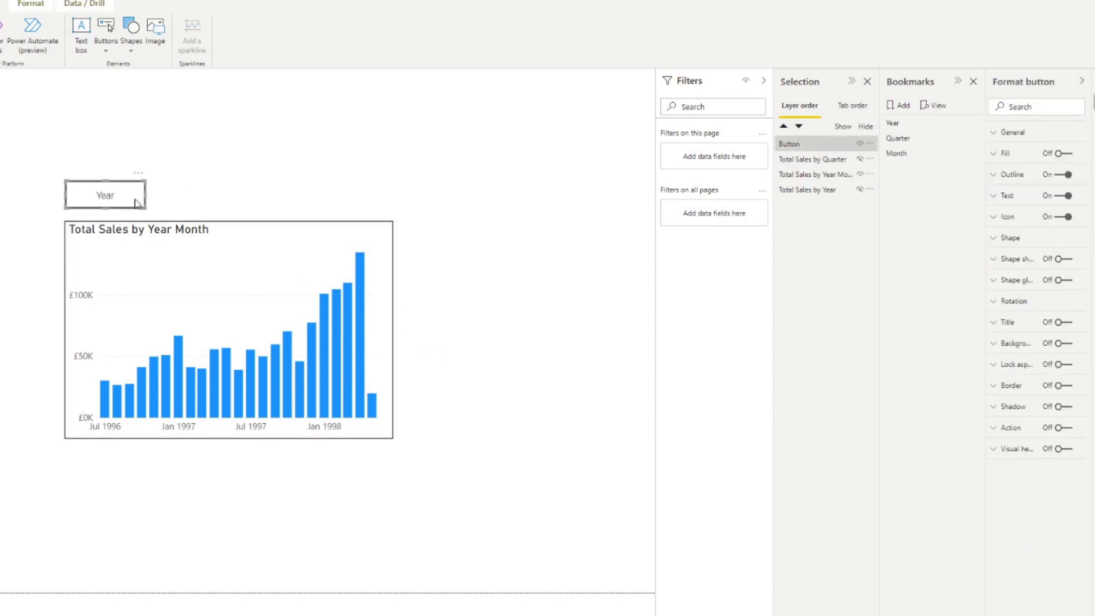
- Give the button a Bookmark action targeting Year, then test it to show the Year chart
click(1061, 428)
click(1012, 428)
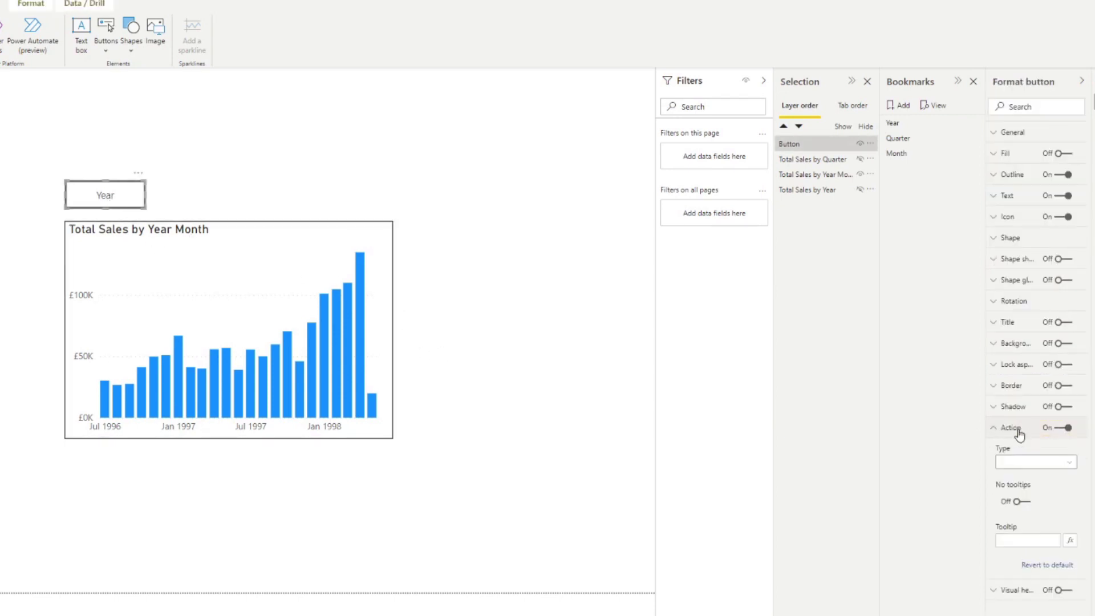
click(1035, 463)
click(1022, 490)
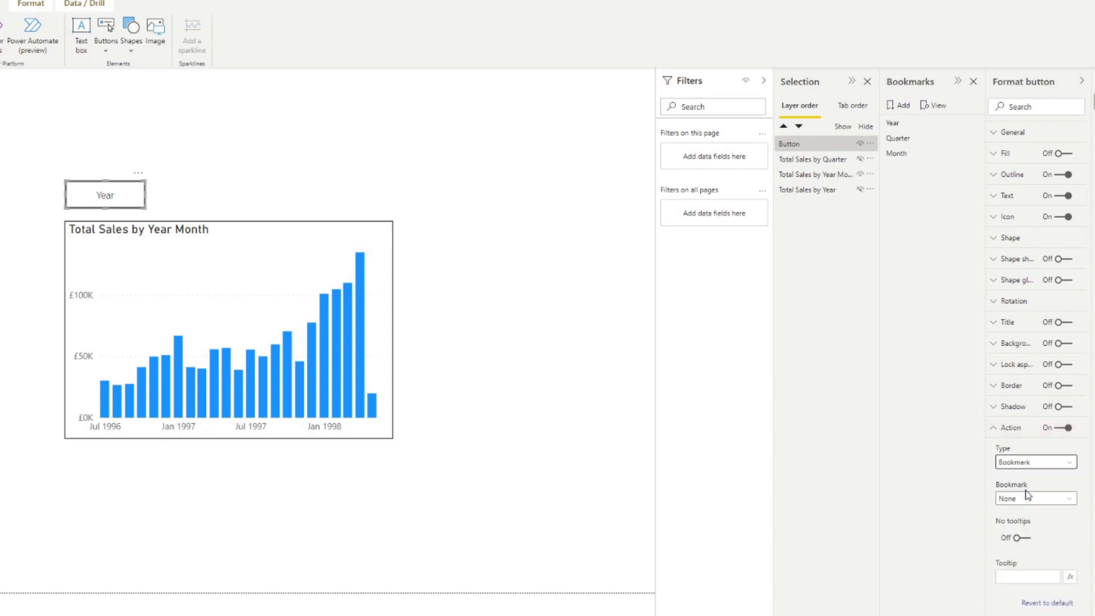
click(1027, 498)
click(1030, 539)
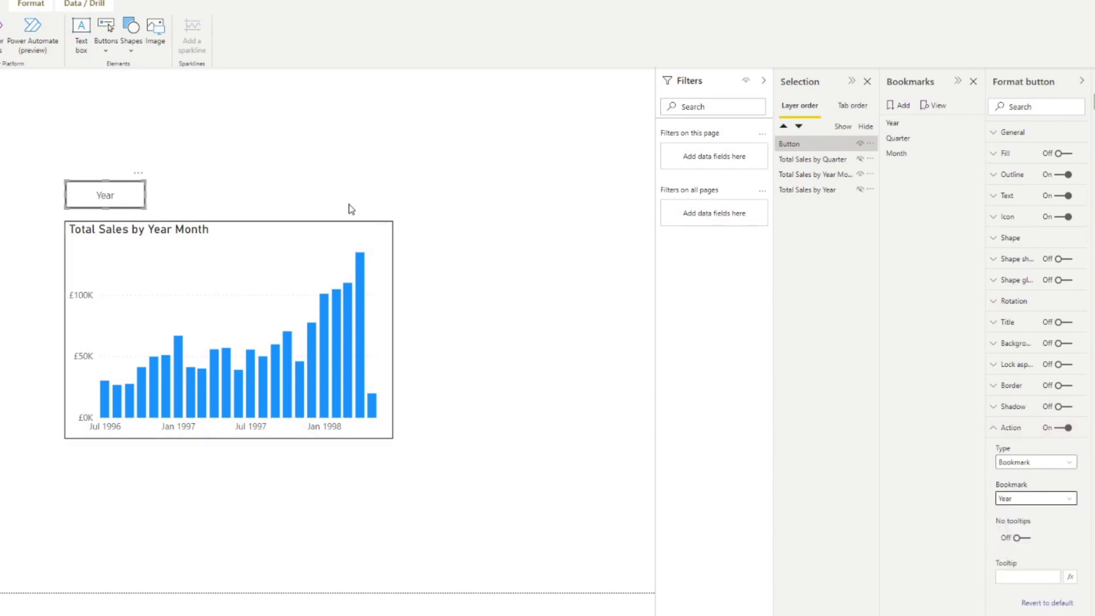
click(254, 199)
ctrl+click(117, 203)
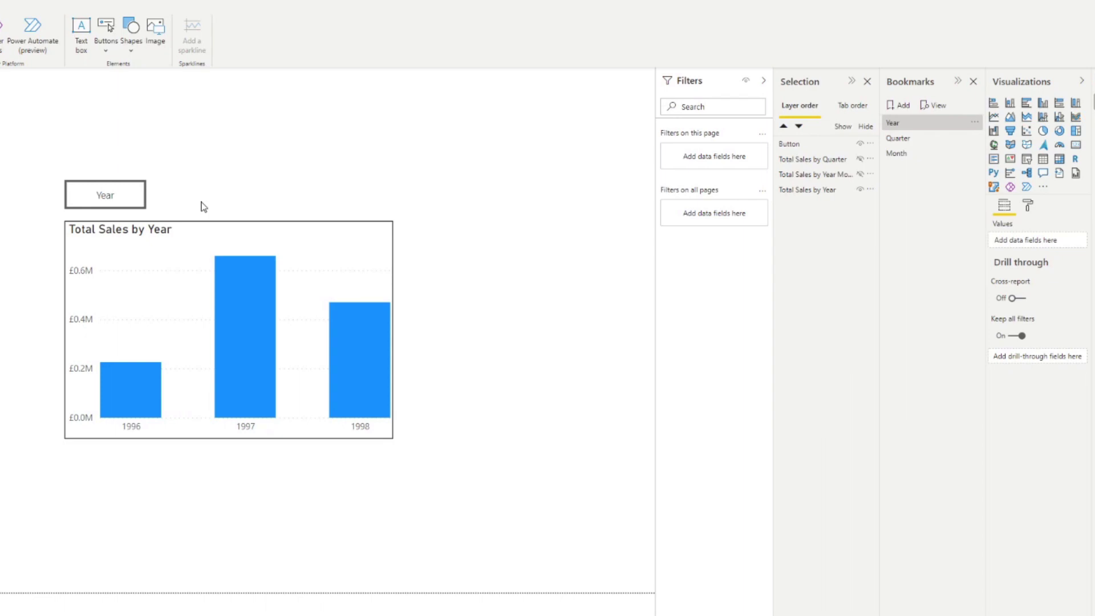
- Delete the Year button and insert a bookmark navigator covering Year, Quarter and Month
click(91, 194)
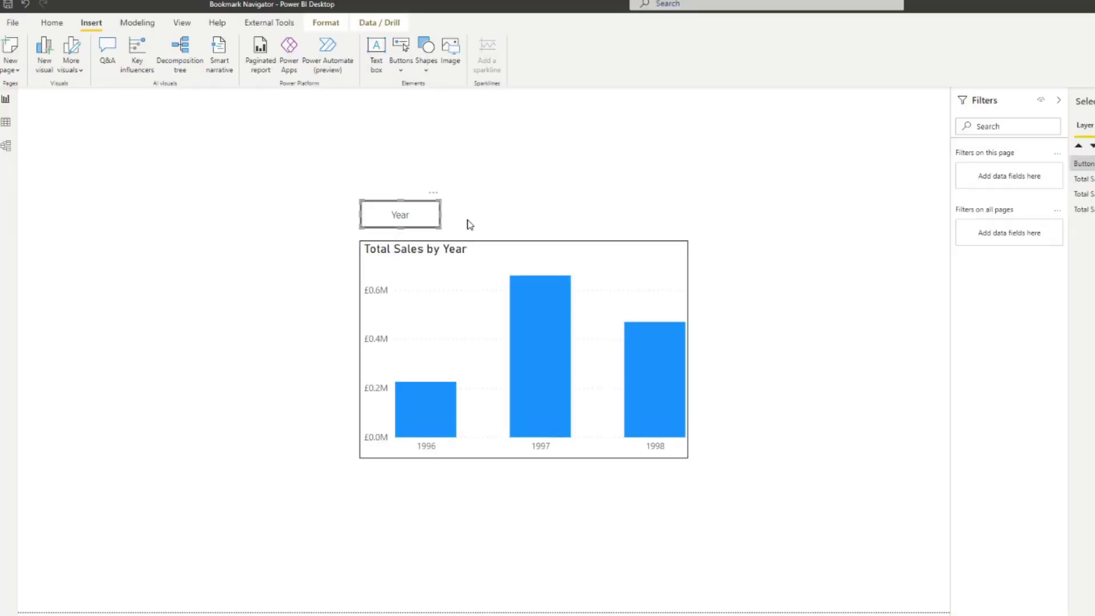
key(Delete)
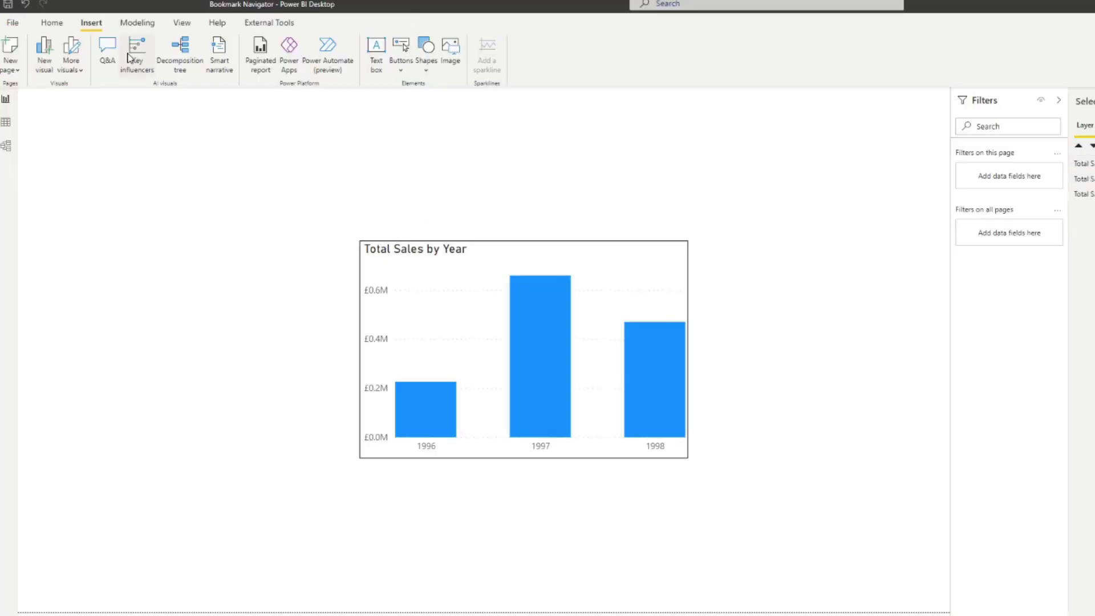
click(402, 66)
mouse_move(448, 262)
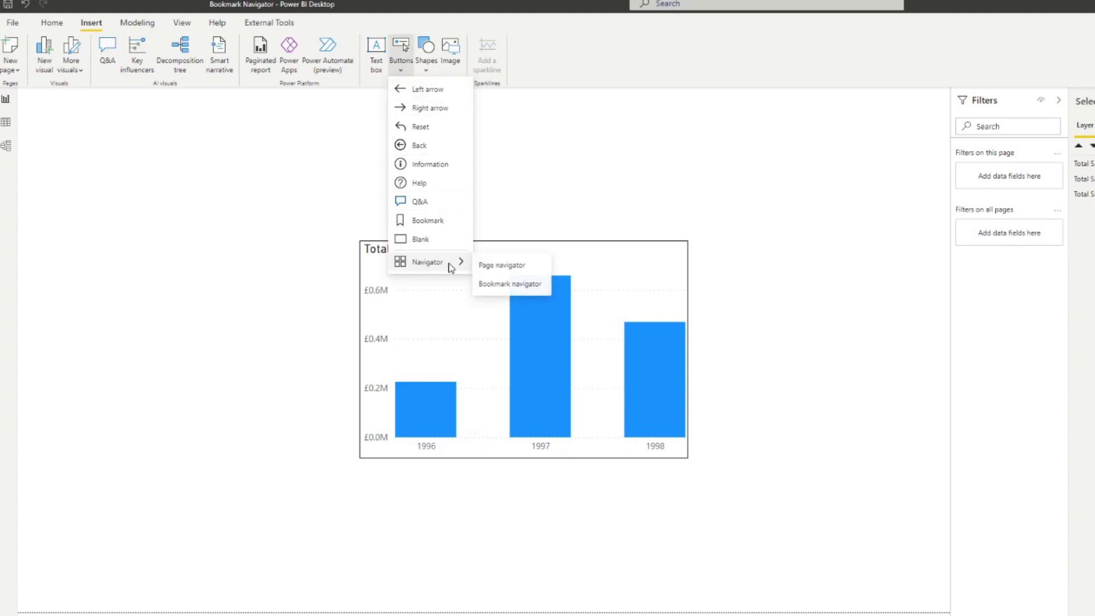
click(495, 285)
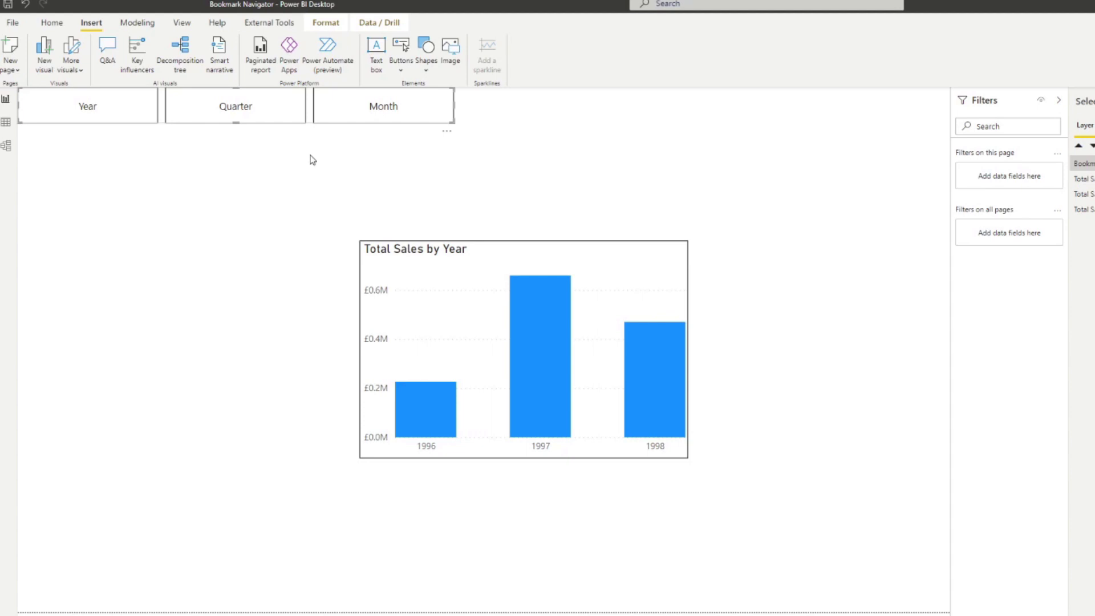
click(401, 63)
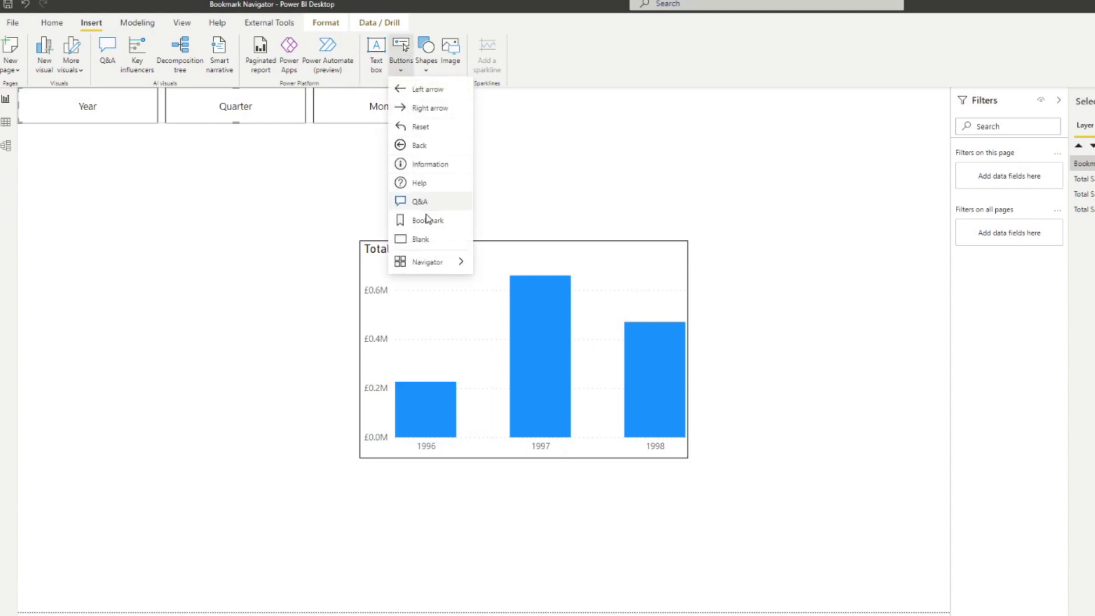
mouse_move(438, 261)
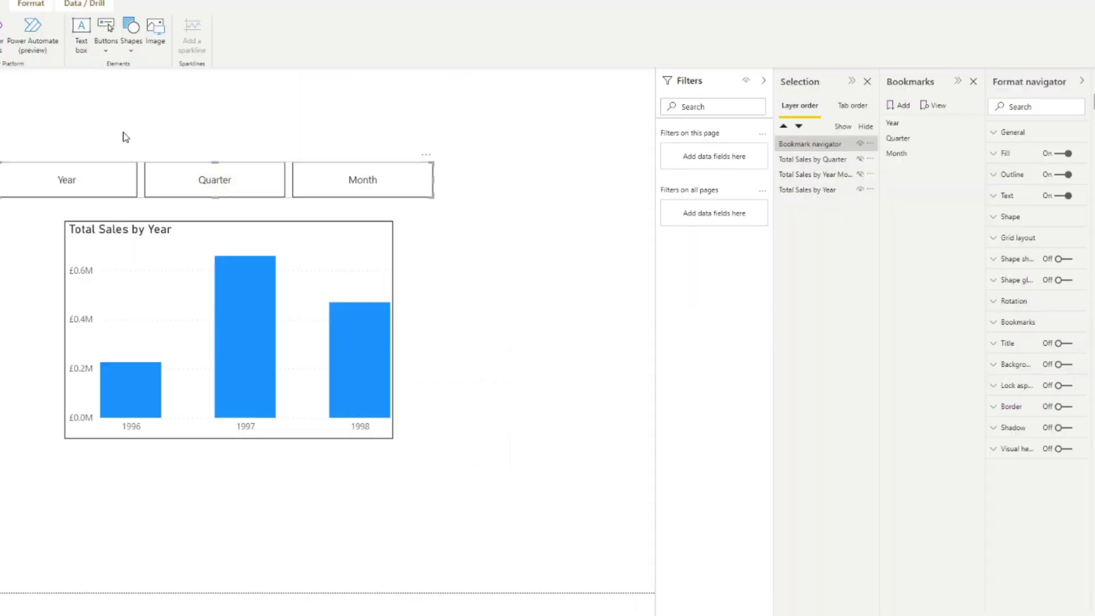
- Test the navigator's Year, Quarter and Month buttons, ending with the Year Month chart showing
click(112, 194)
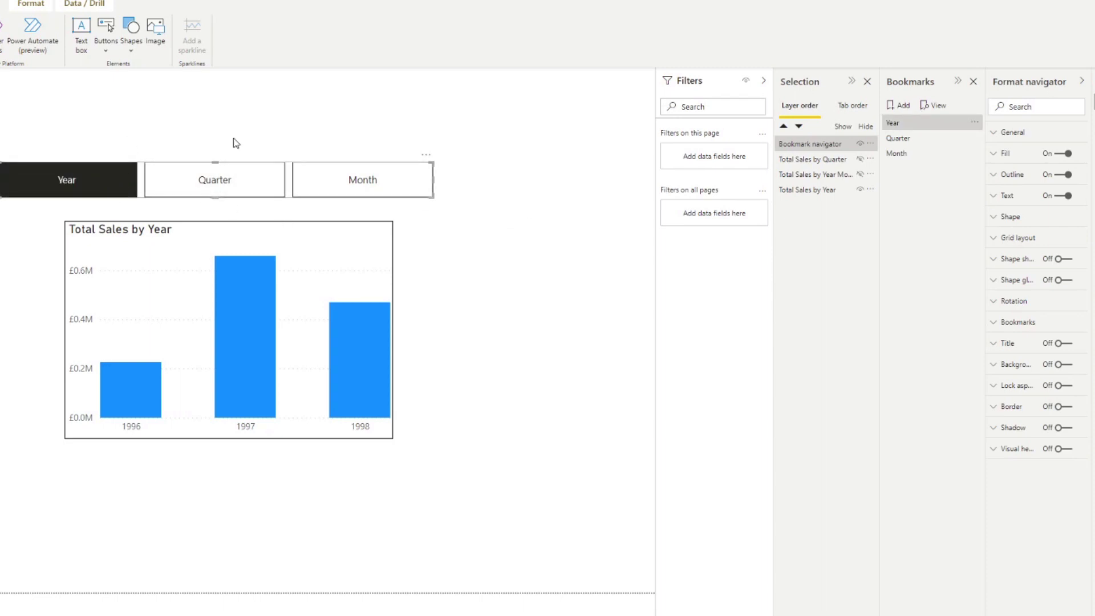
click(233, 181)
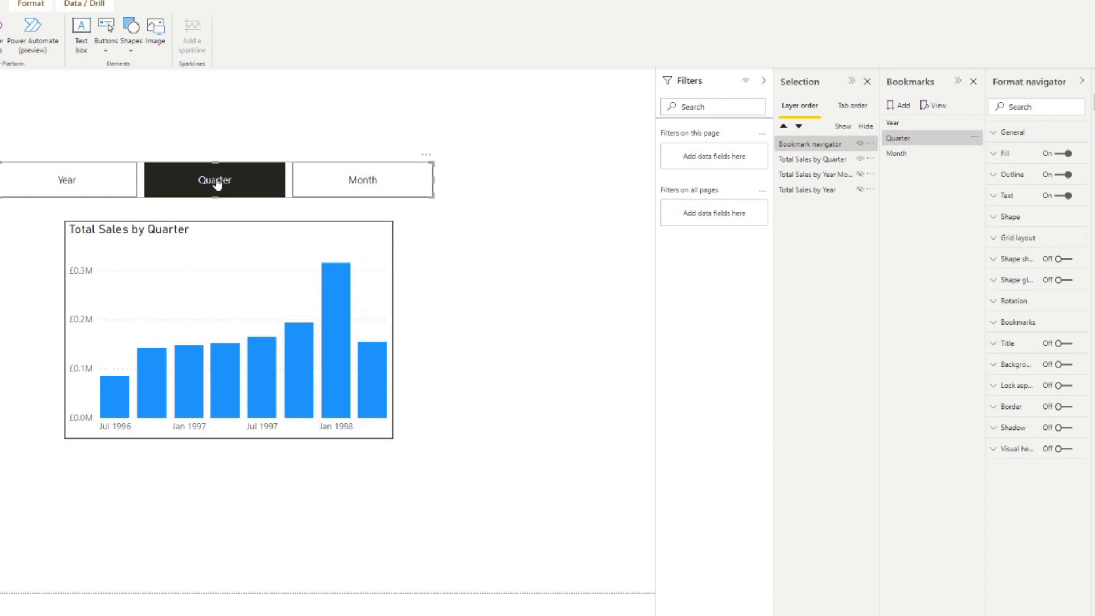
click(372, 192)
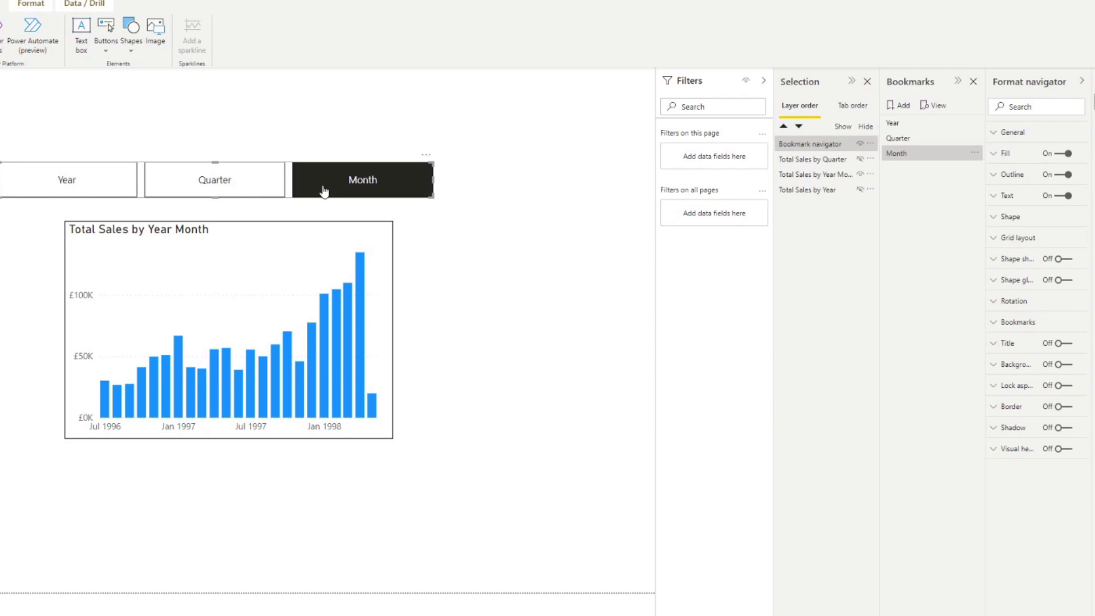
click(107, 41)
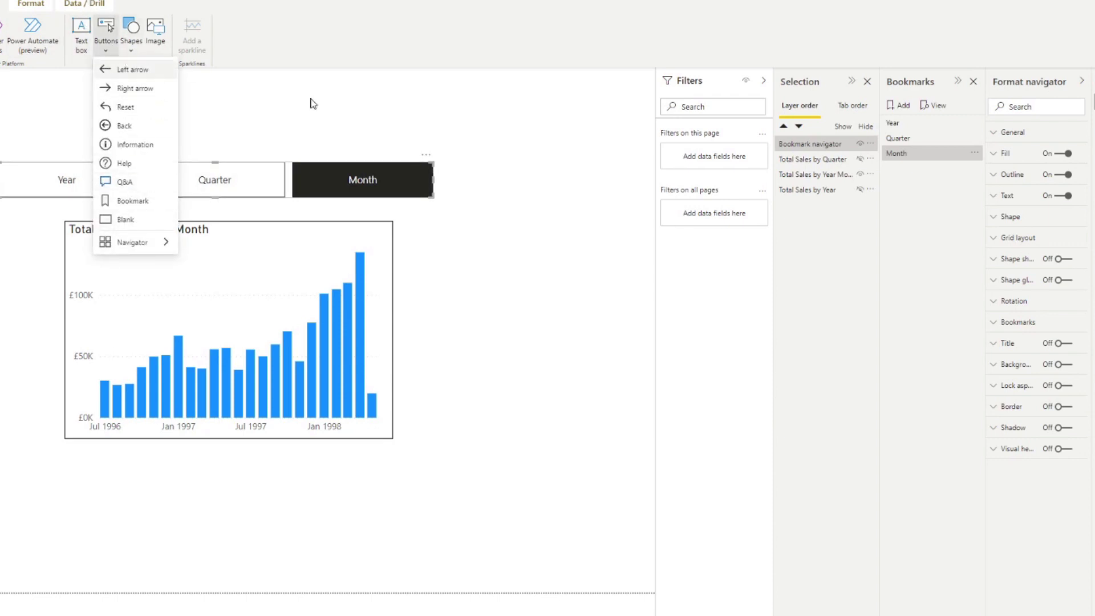
- Position the bookmark navigator directly on the chart's top edge, spanning its width
click(599, 224)
click(290, 194)
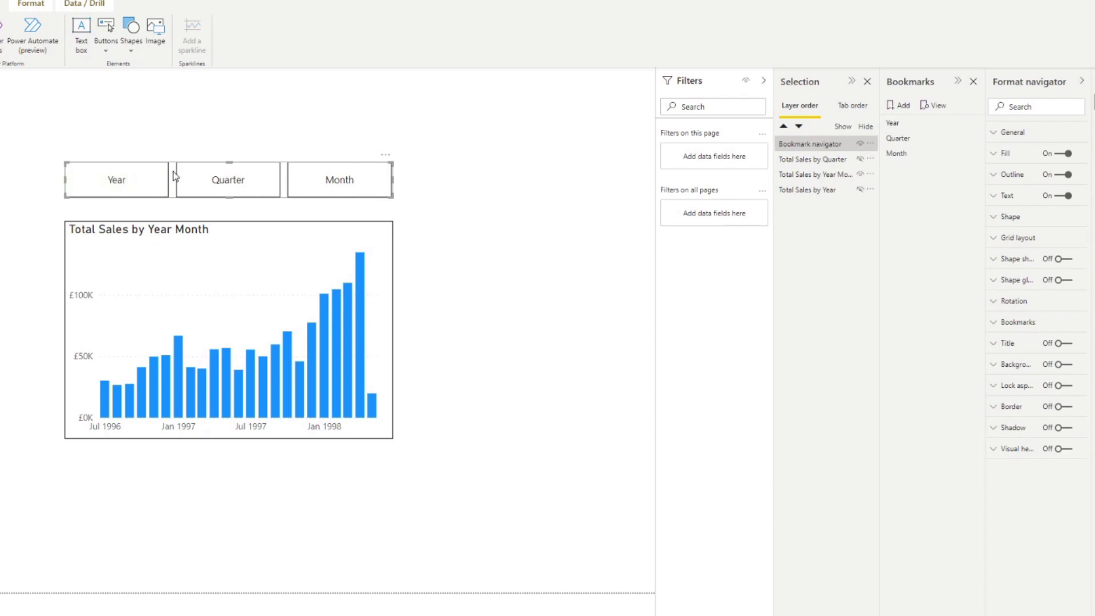
drag(173, 171, 176, 194)
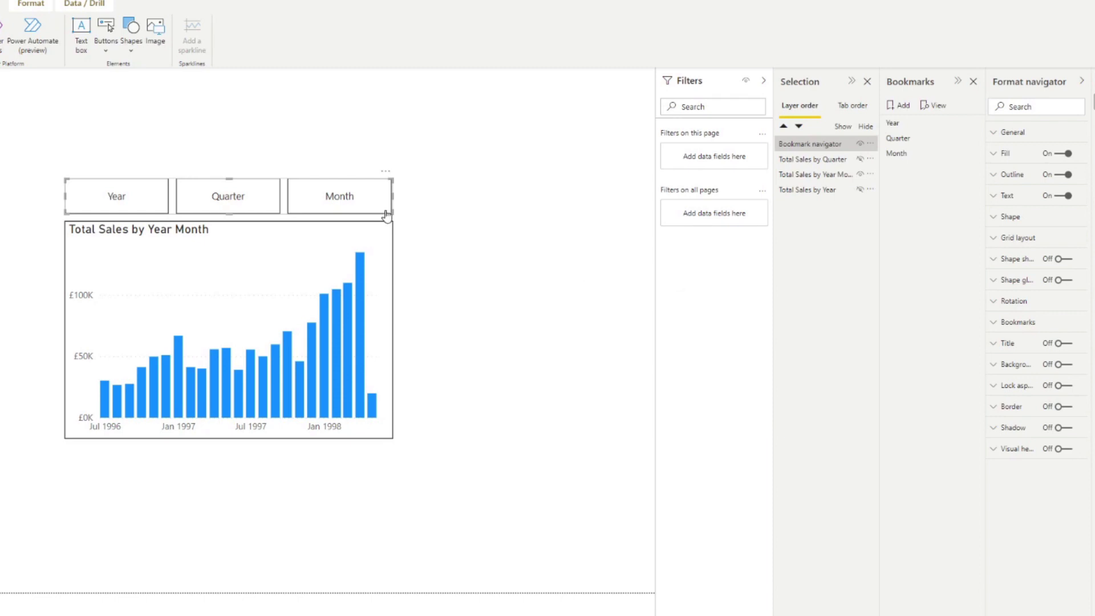
- Deselect the navigator and undo the last edit to the message text box
click(463, 194)
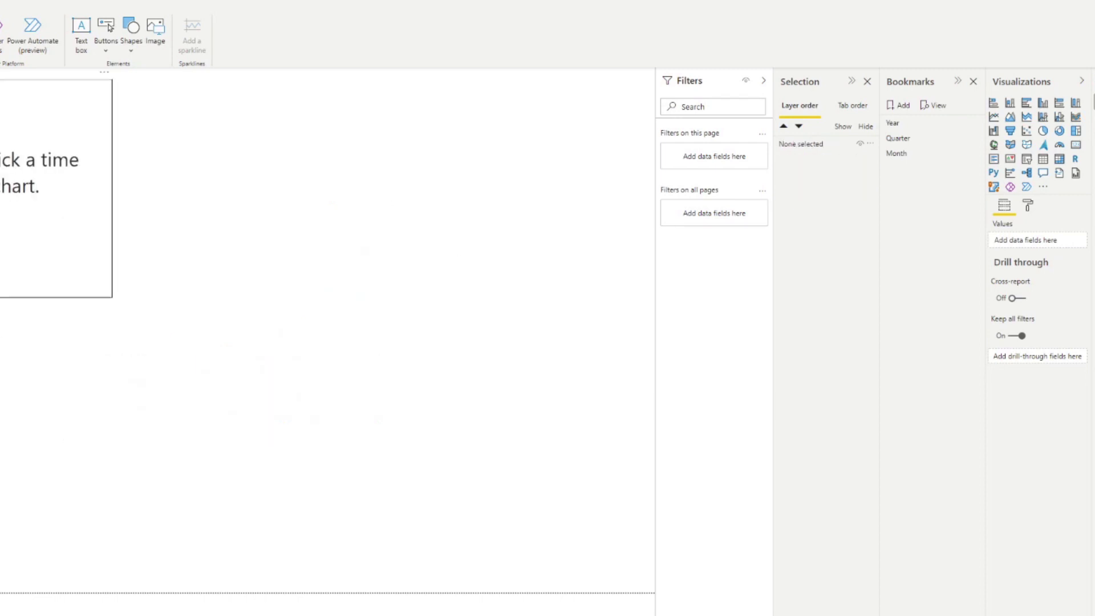
key(ctrl+z)
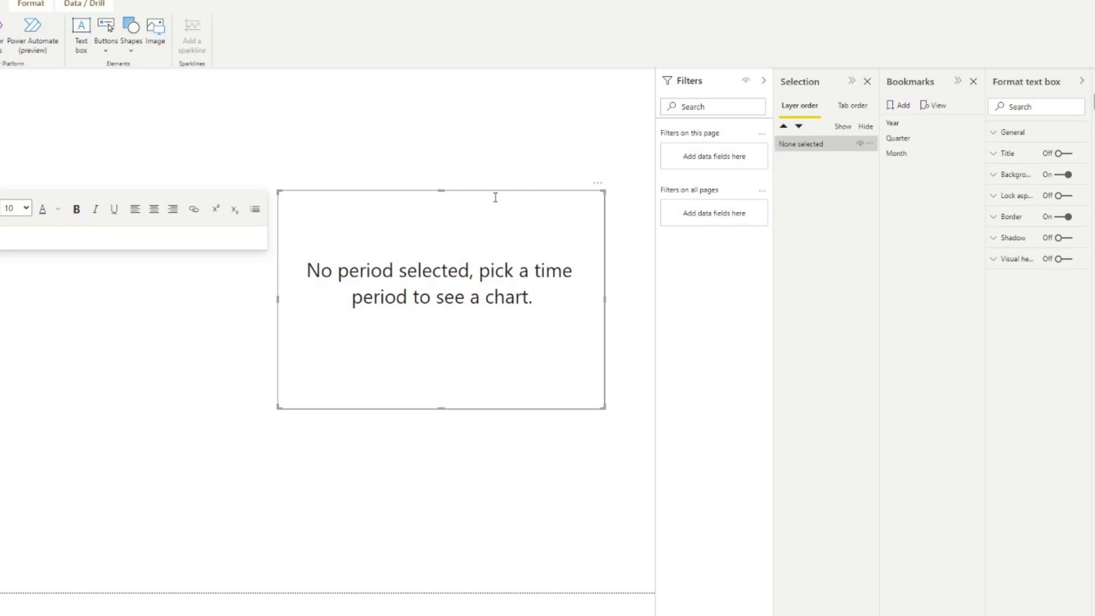
- Lay the 'No period selected' text box exactly over the chart
drag(496, 197, 443, 215)
key(Delete)
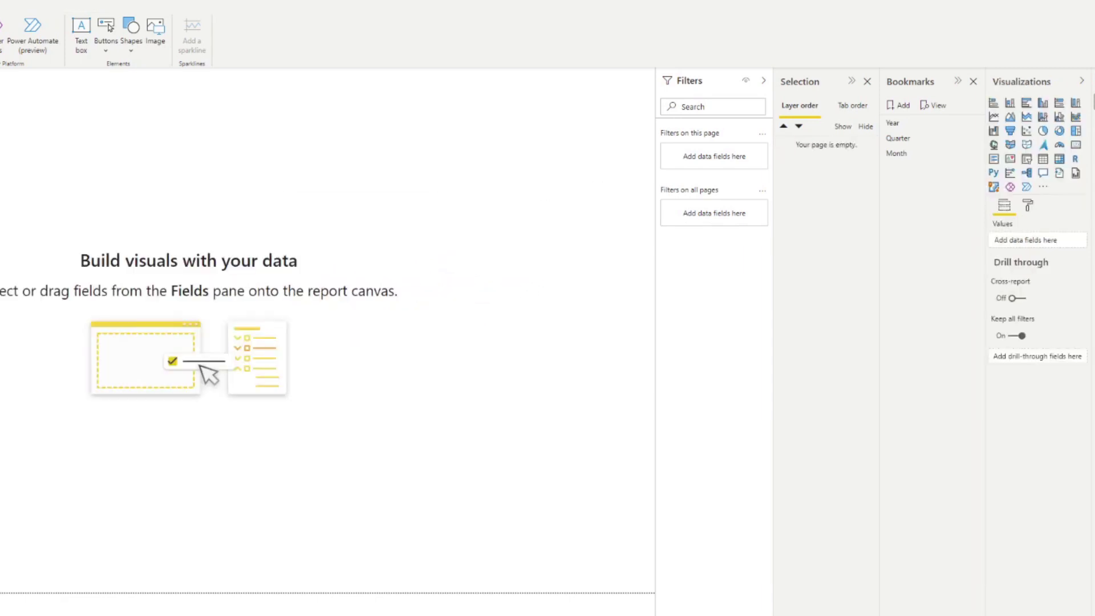
key(ctrl+z)
key(ctrl+z)
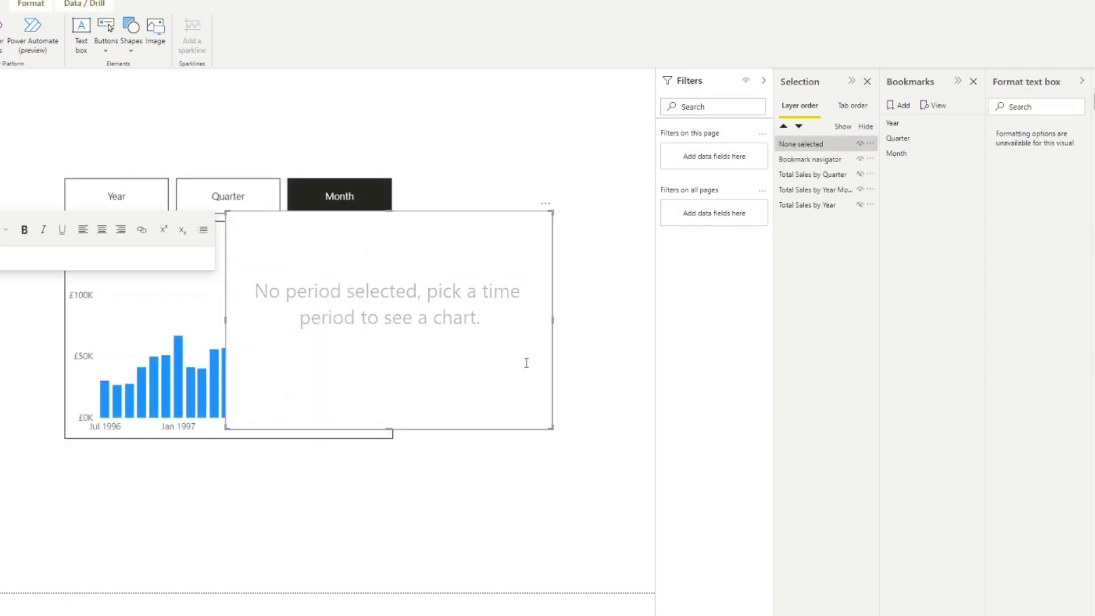
drag(491, 215, 330, 229)
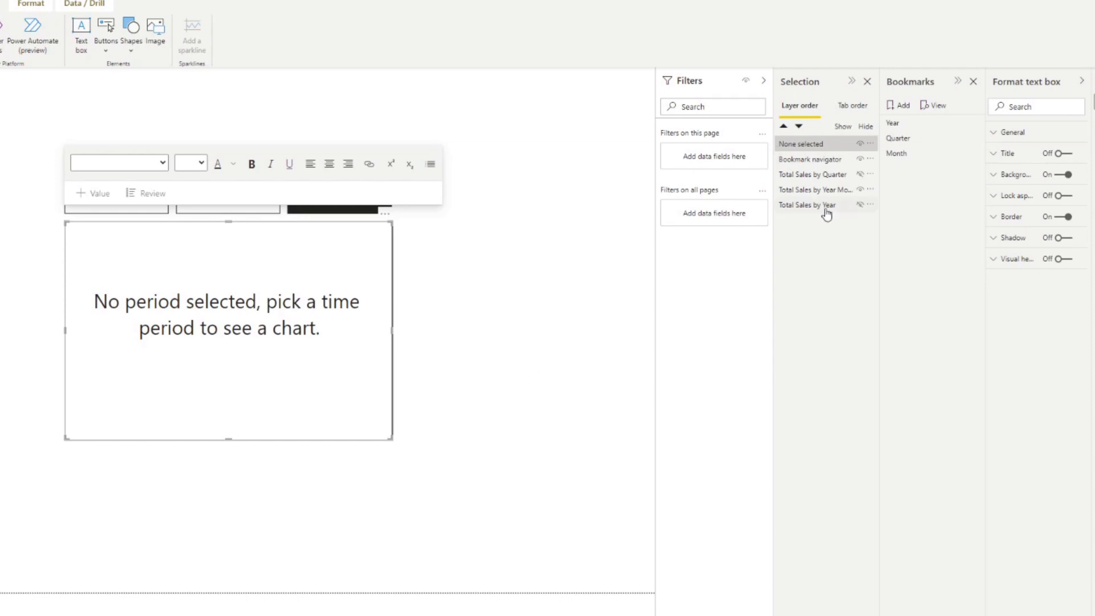
- Hide the bookmark navigator and save a new bookmark named None Selected
click(861, 160)
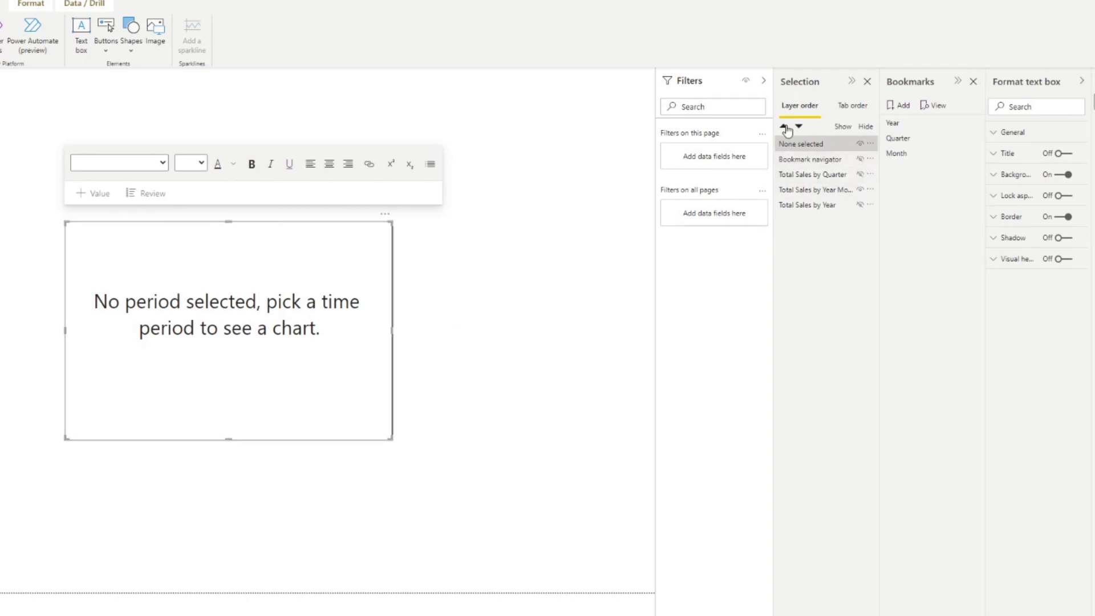
click(898, 105)
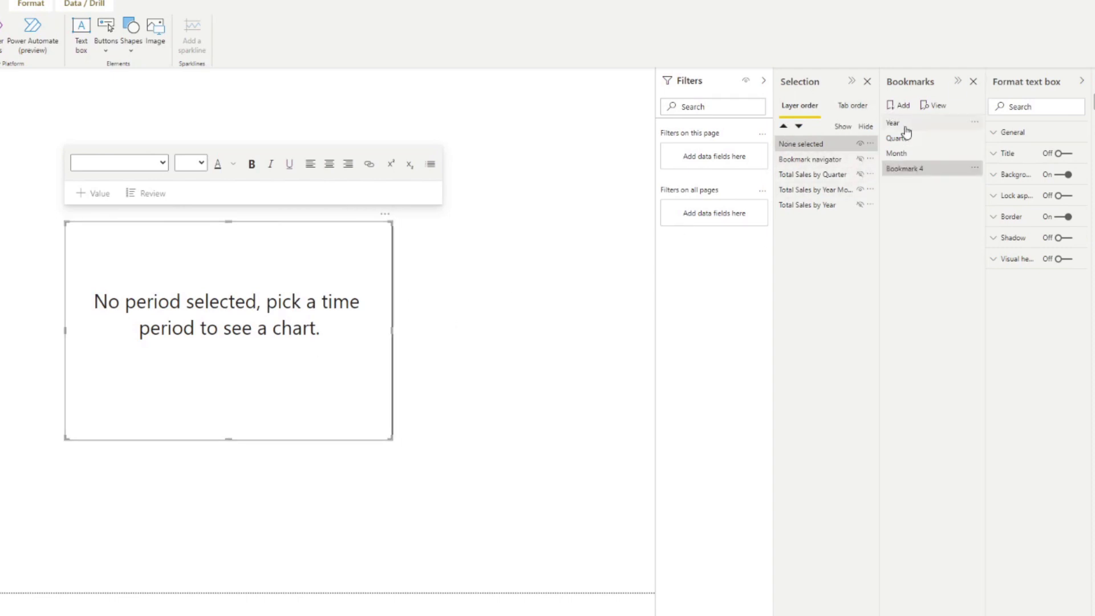
right_click(916, 174)
click(939, 193)
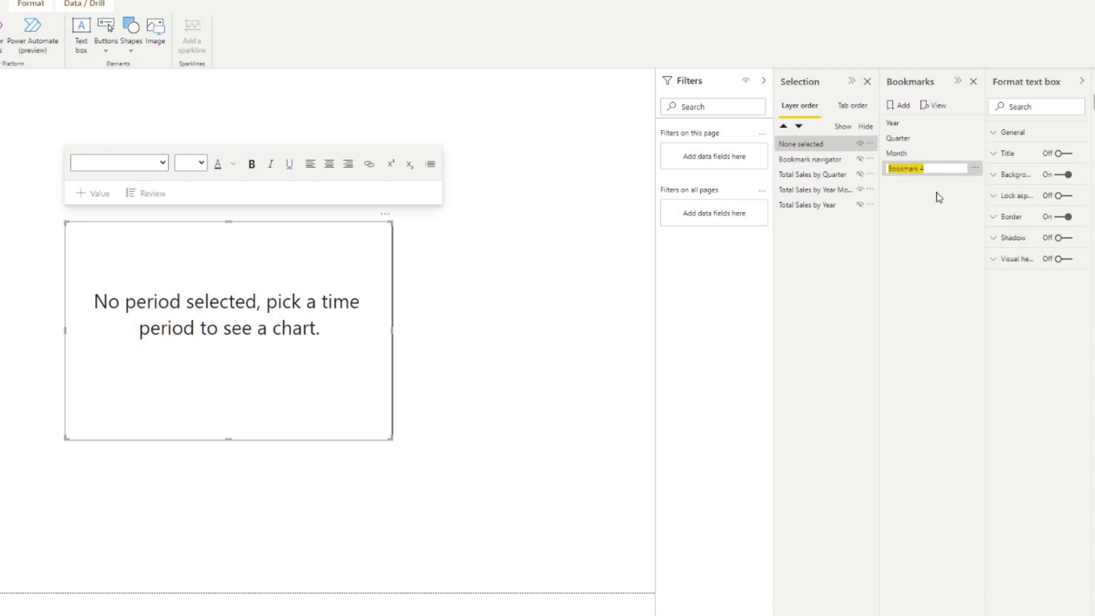
text(None Selected)
key(Return)
- Update the Year bookmark with the message box hidden and the yearly chart showing
click(430, 355)
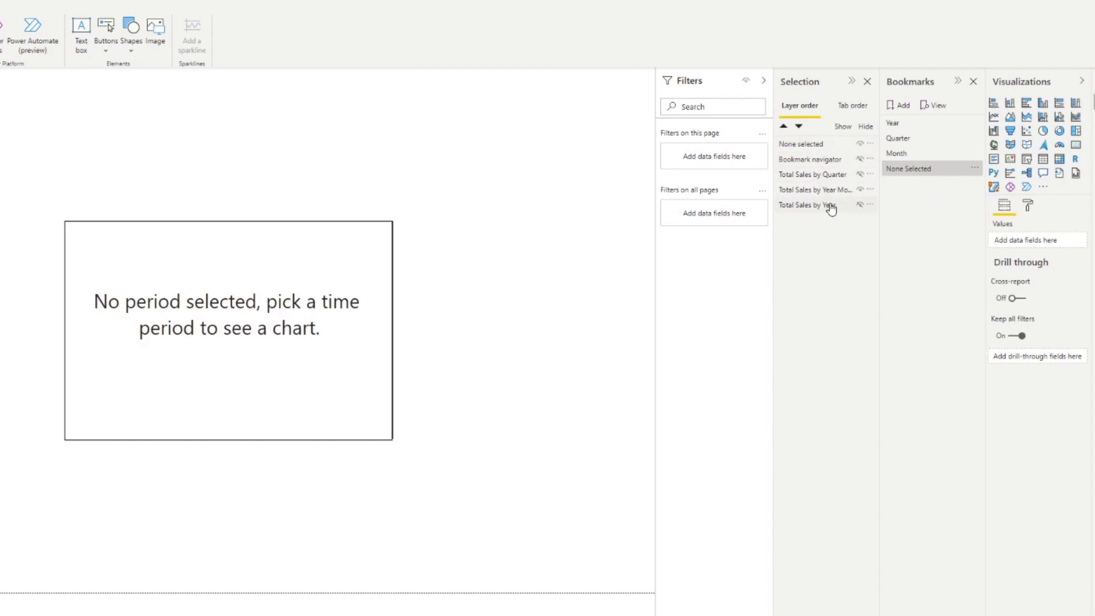
click(897, 124)
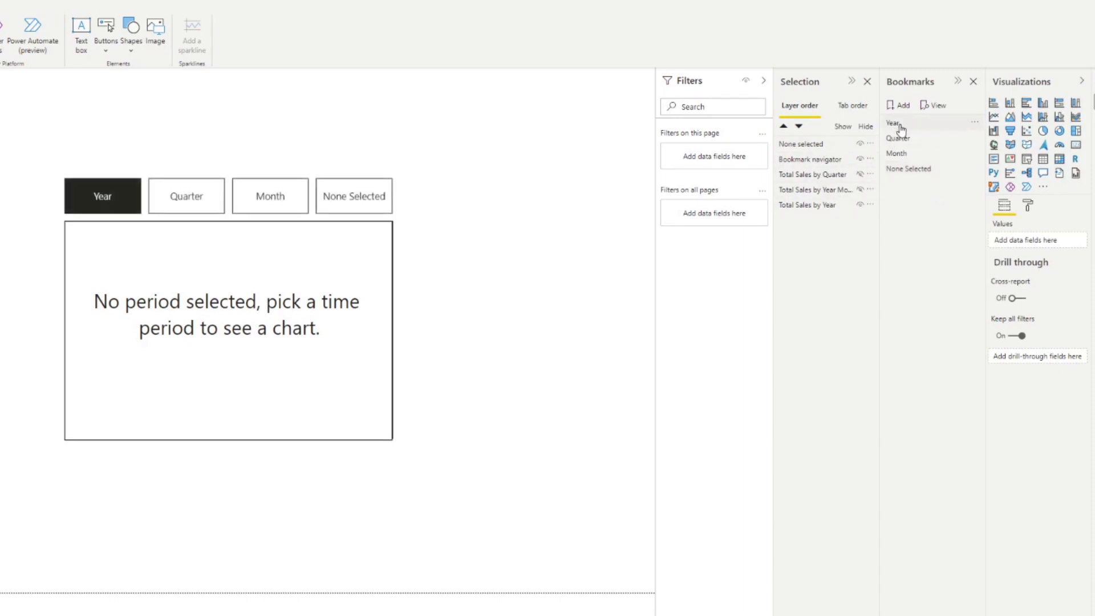
click(861, 145)
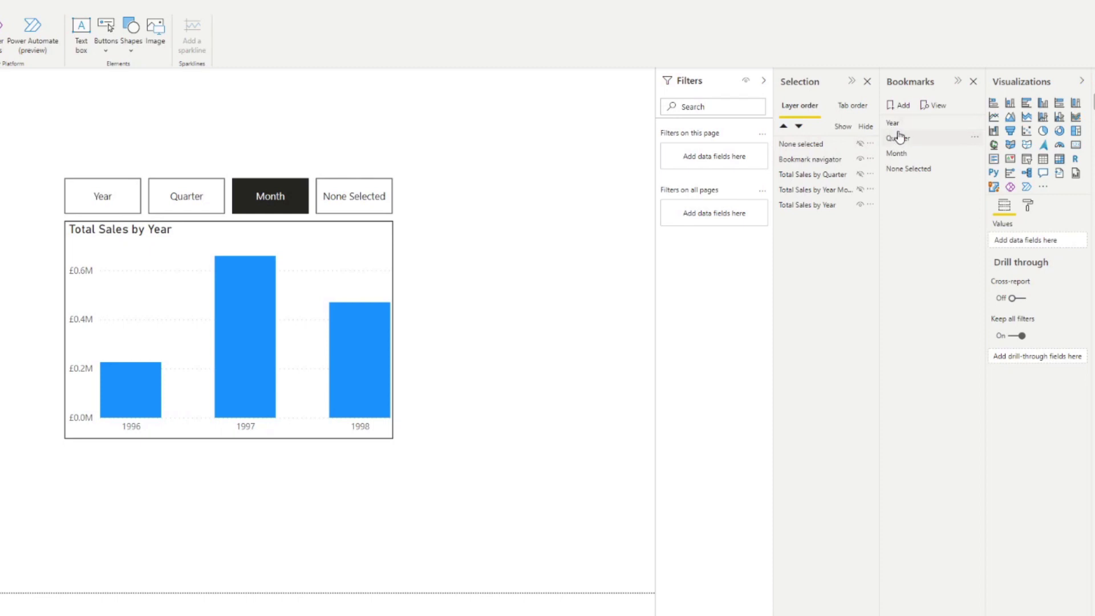
right_click(896, 128)
click(912, 133)
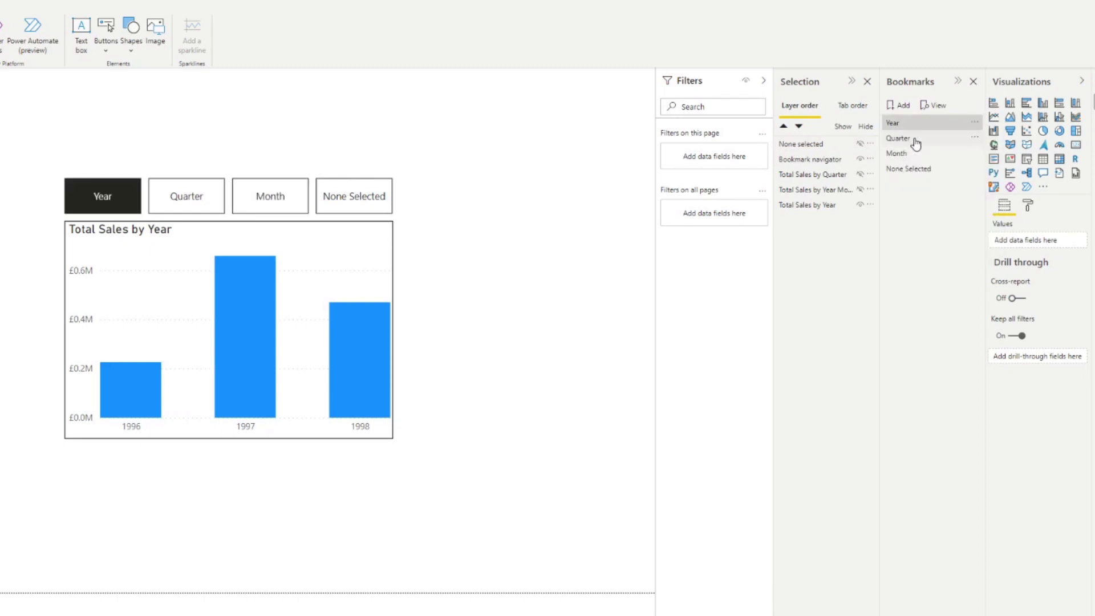
- Update the Quarter bookmark with the message box hidden and the quarterly chart showing
click(899, 138)
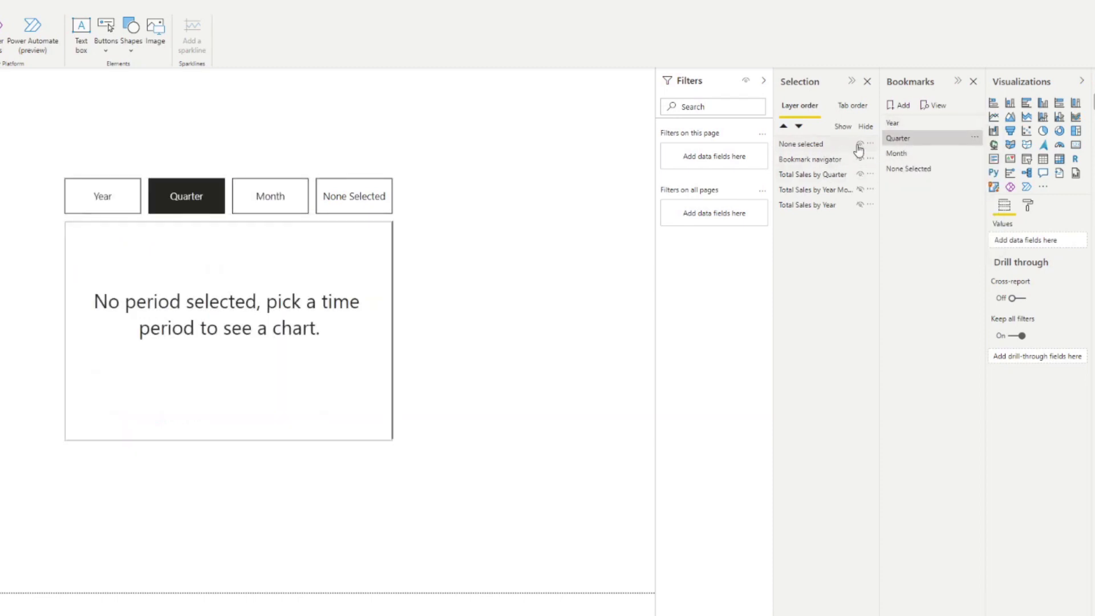
click(861, 144)
right_click(907, 139)
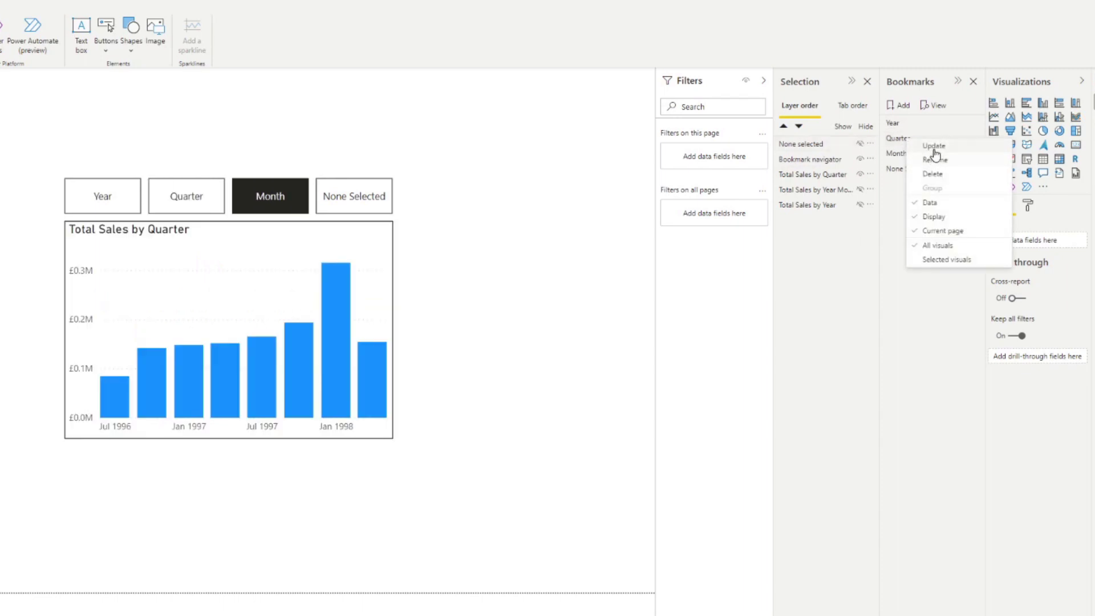
click(914, 150)
- Update the Month bookmark with the message box hidden and the monthly chart showing
click(897, 154)
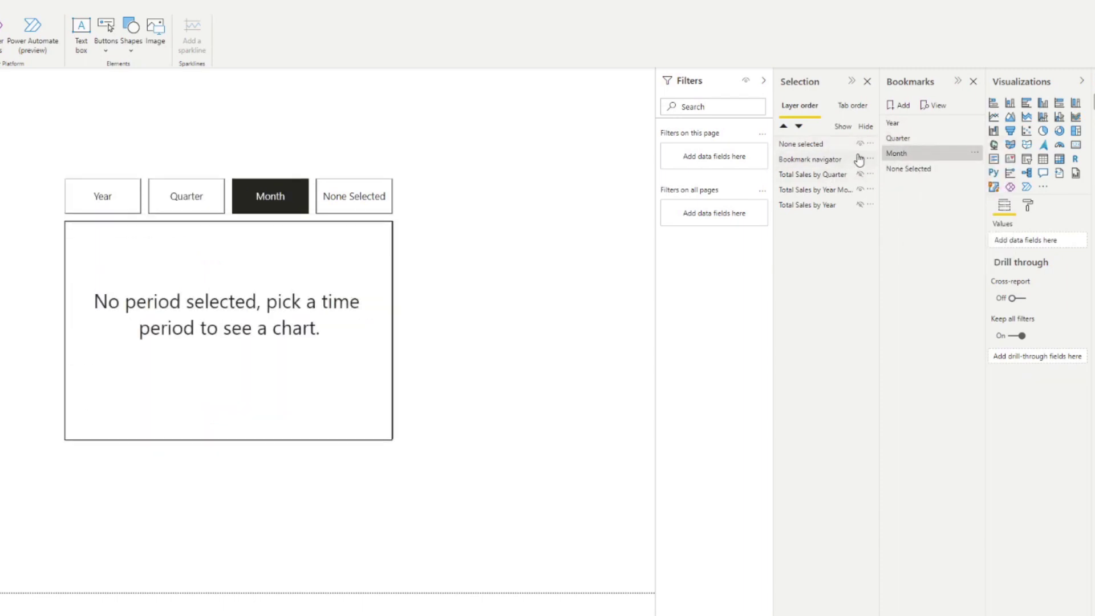
click(861, 145)
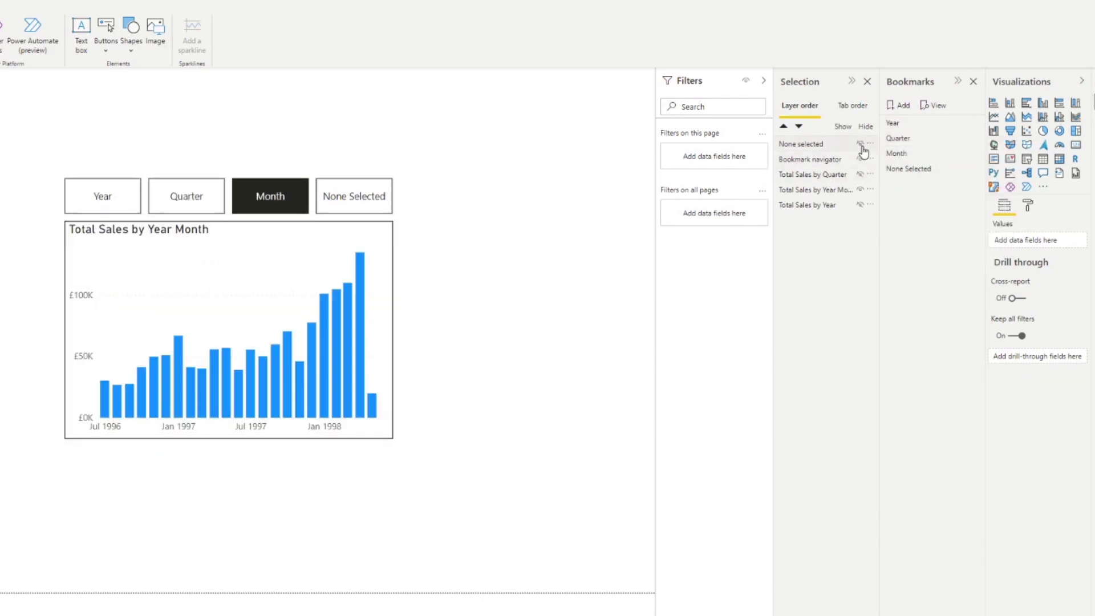
right_click(901, 159)
click(925, 164)
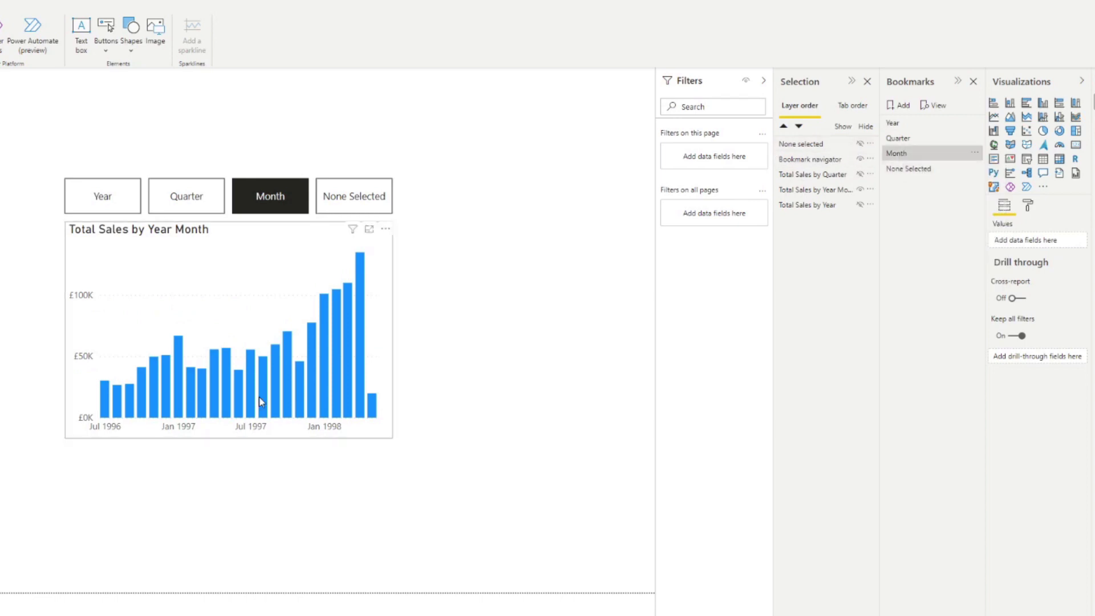
- Cycle the navigator through Quarter, Year, Quarter, Month and None Selected, then select the navigator for formatting
click(181, 208)
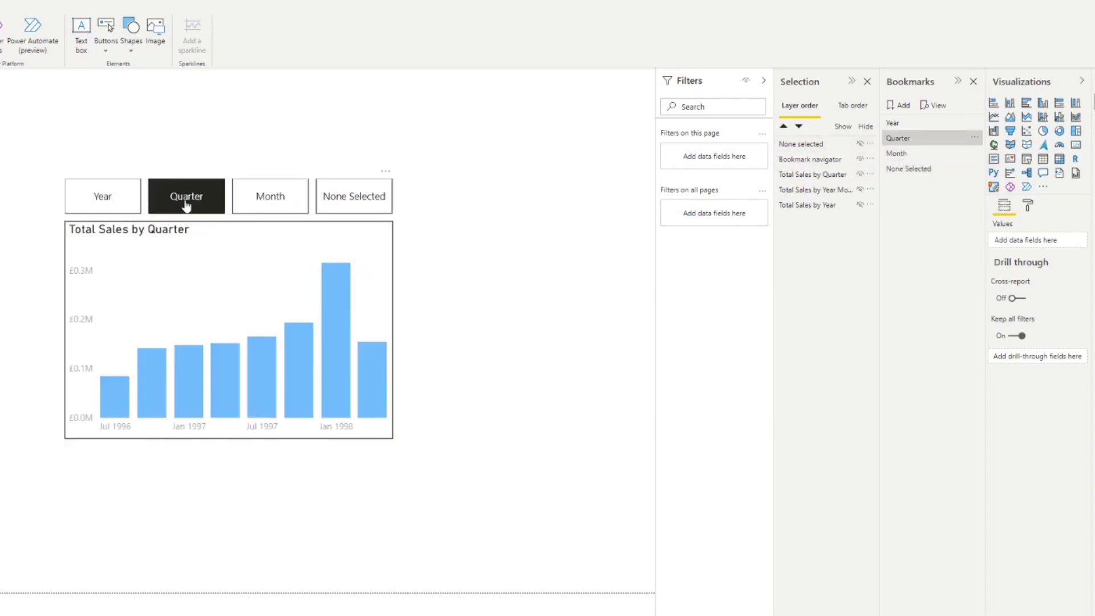
click(131, 211)
click(195, 204)
click(268, 205)
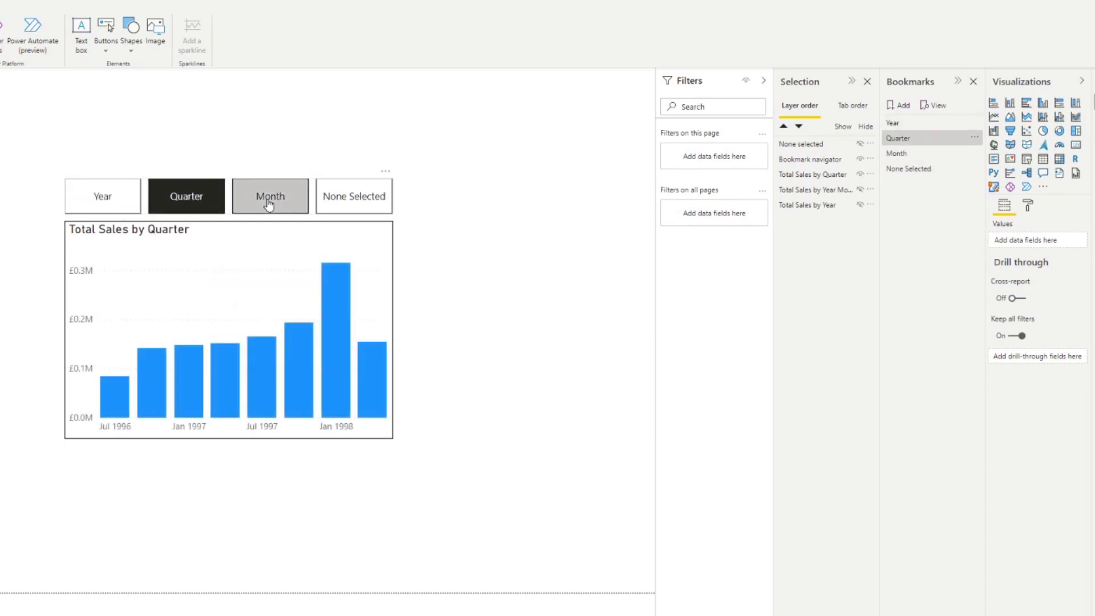
click(355, 211)
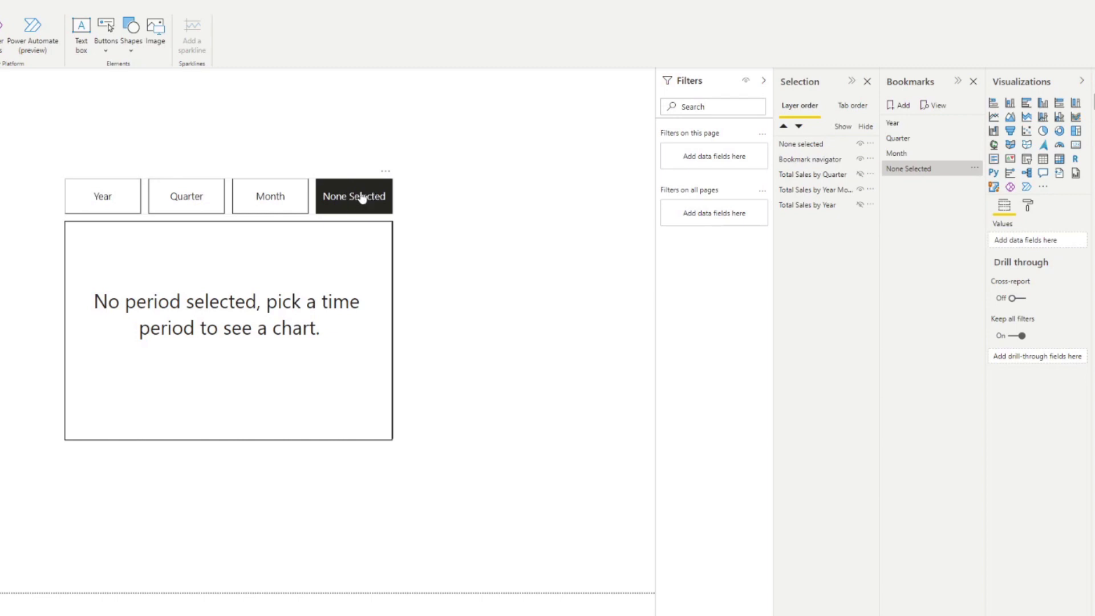
click(344, 204)
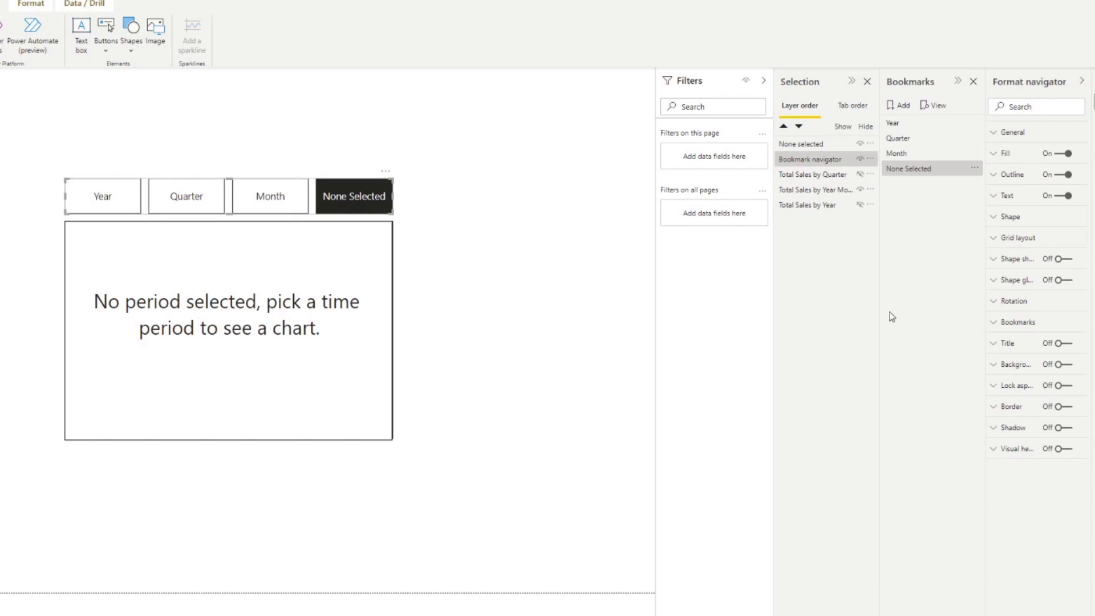
- Enable Allow deselection, launch None Selected on deselection, and keep Hide deselection bookmark on
click(994, 324)
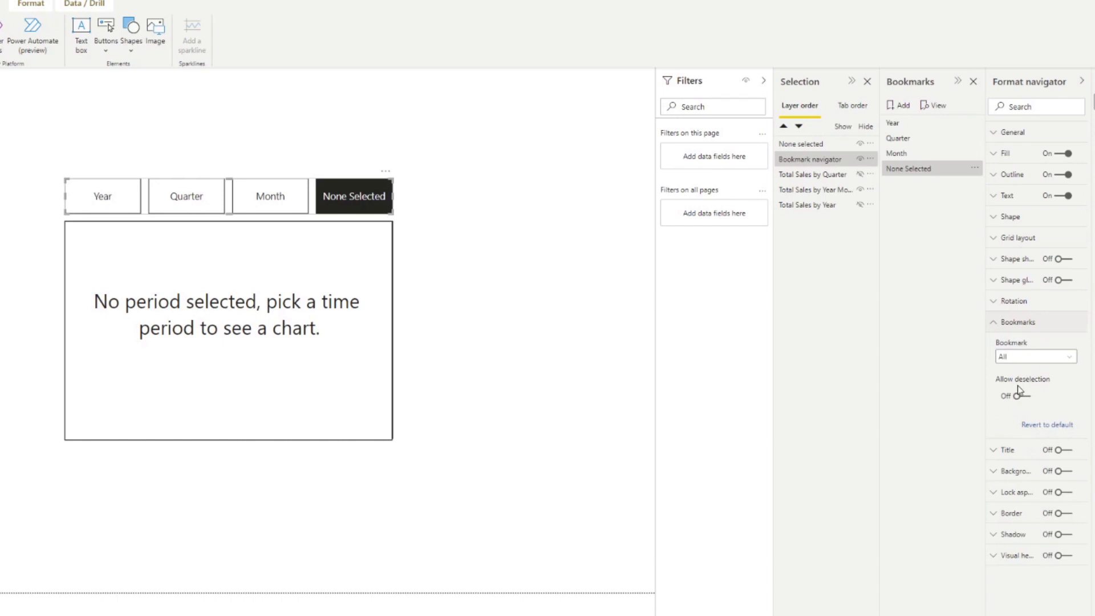
click(1024, 401)
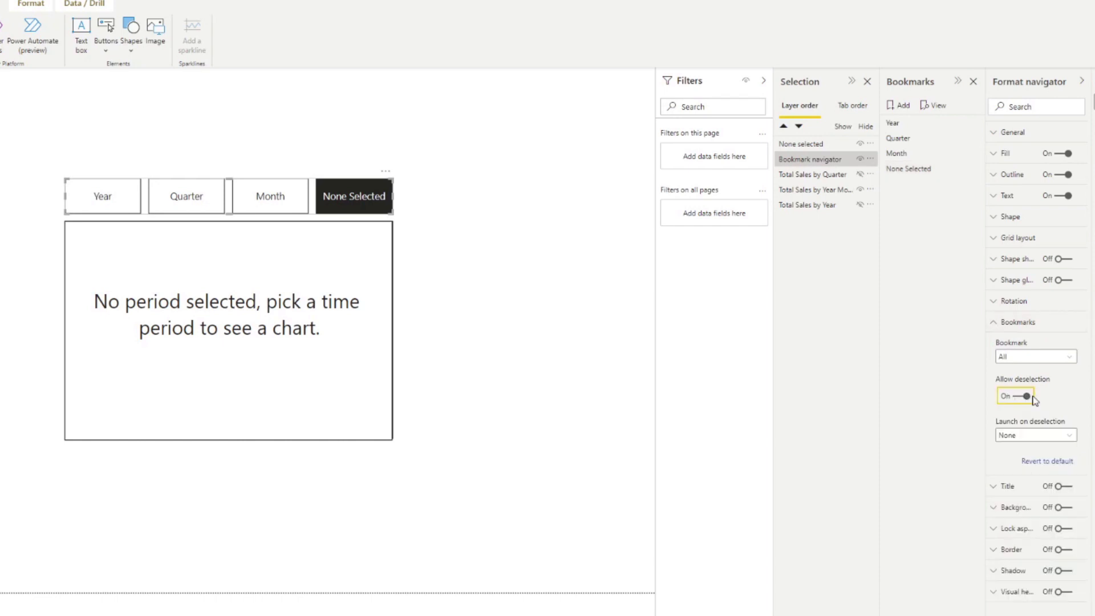
click(1035, 436)
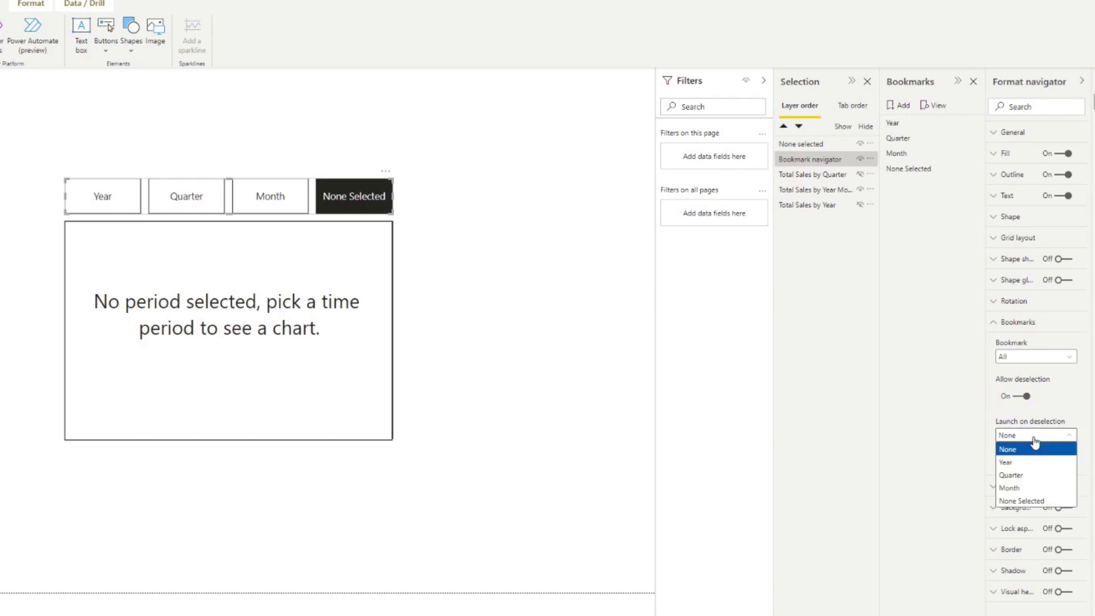
click(1047, 501)
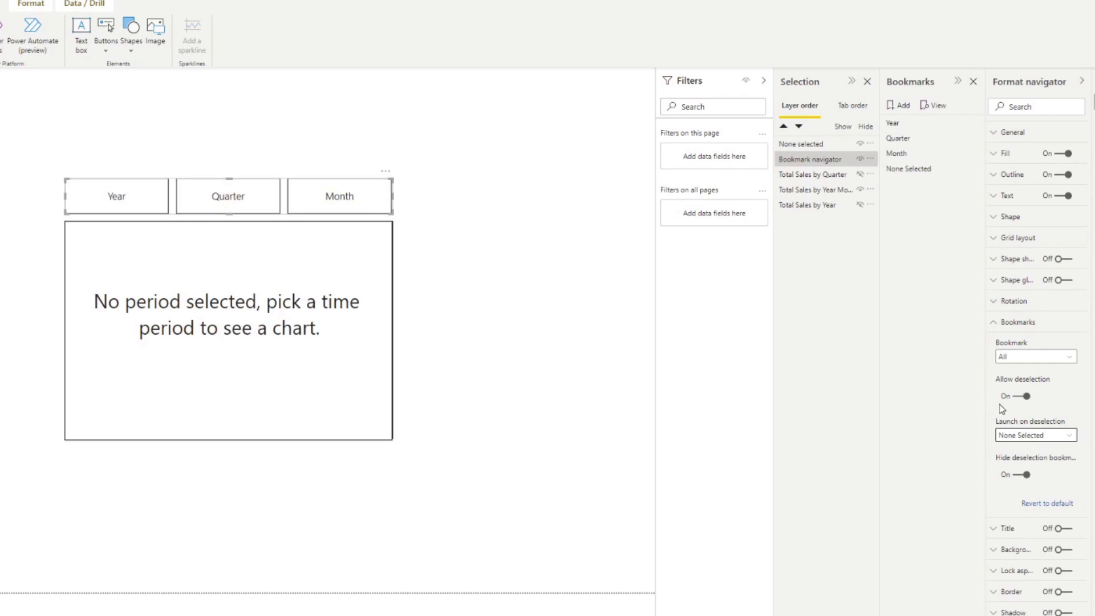
click(1022, 475)
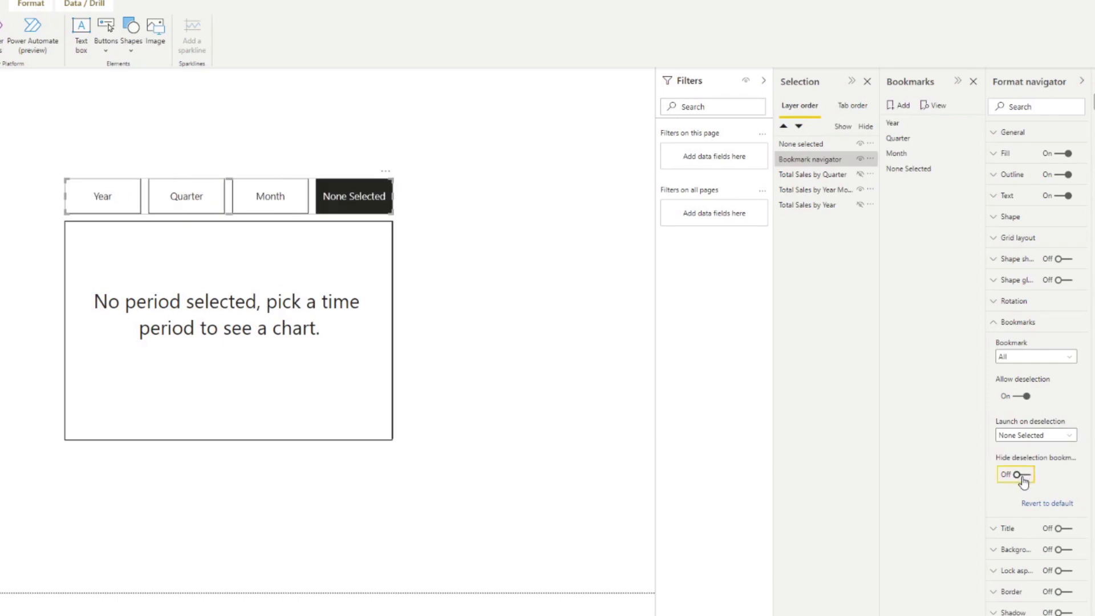
click(1030, 476)
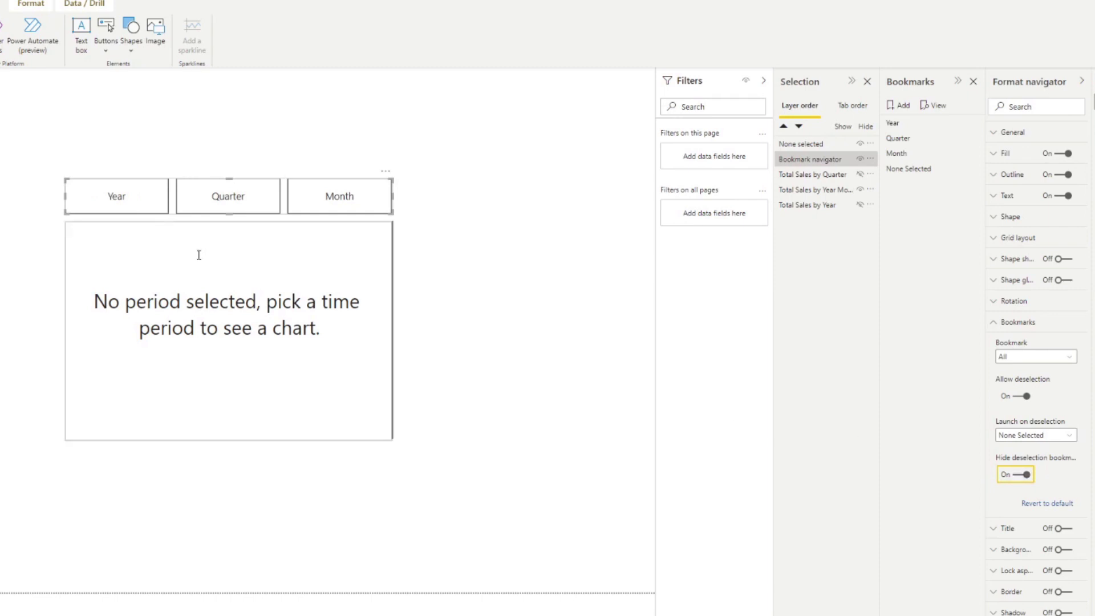
- Deselect the navigator, then try the Month and Quarter buttons, ending on Total Sales by Quarter
click(558, 421)
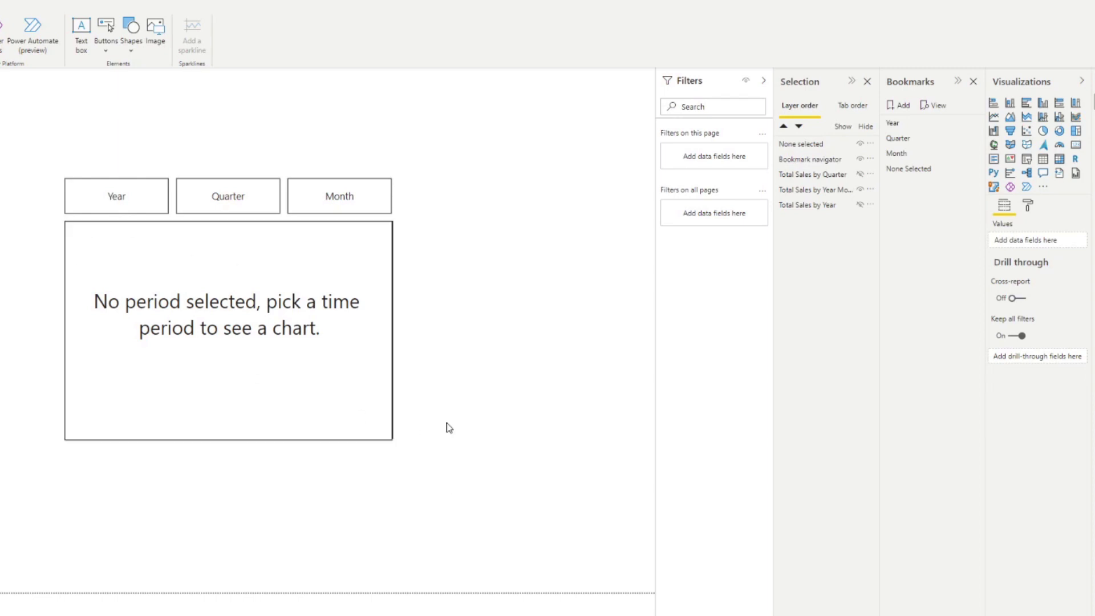
click(348, 199)
click(258, 206)
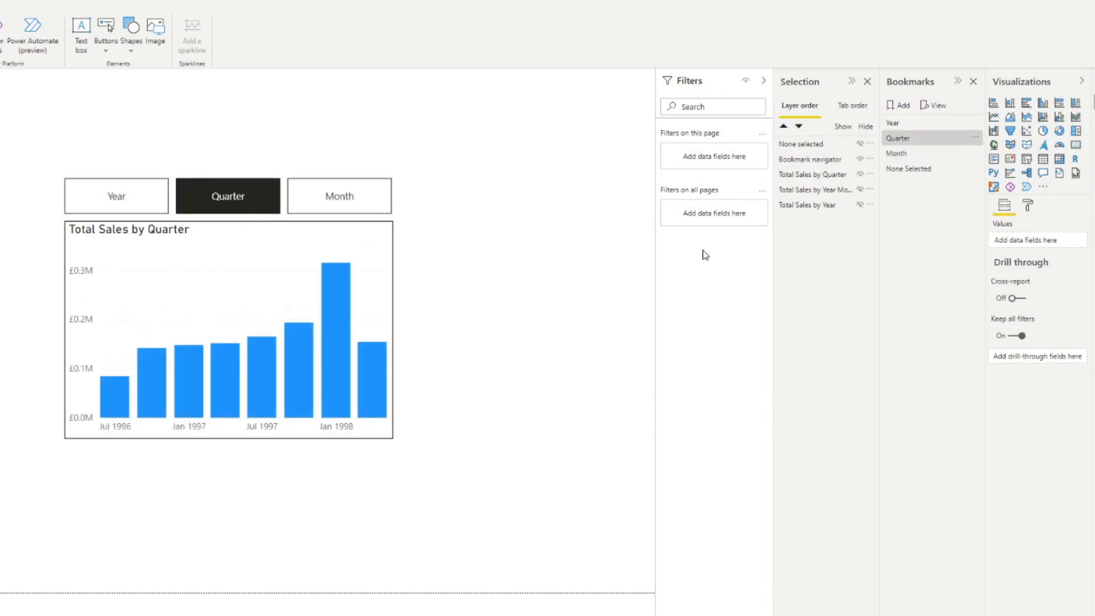